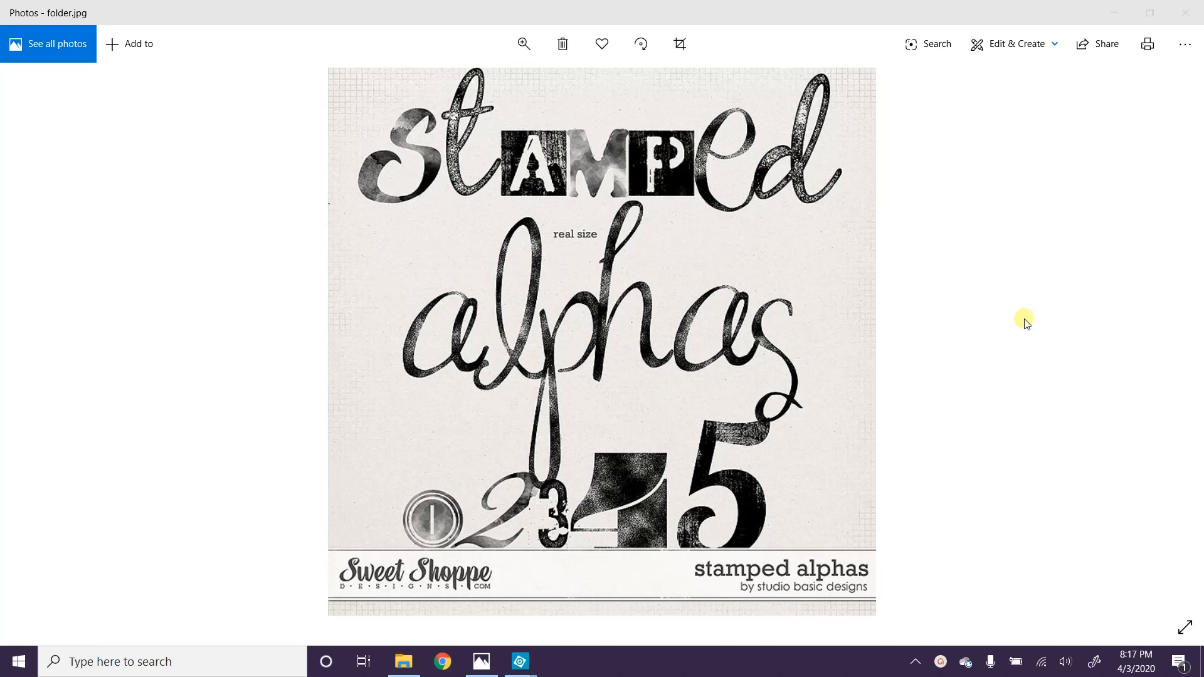
Step: Minimize the Photos preview of folder.jpg to return to Photoshop Elements
click(1115, 12)
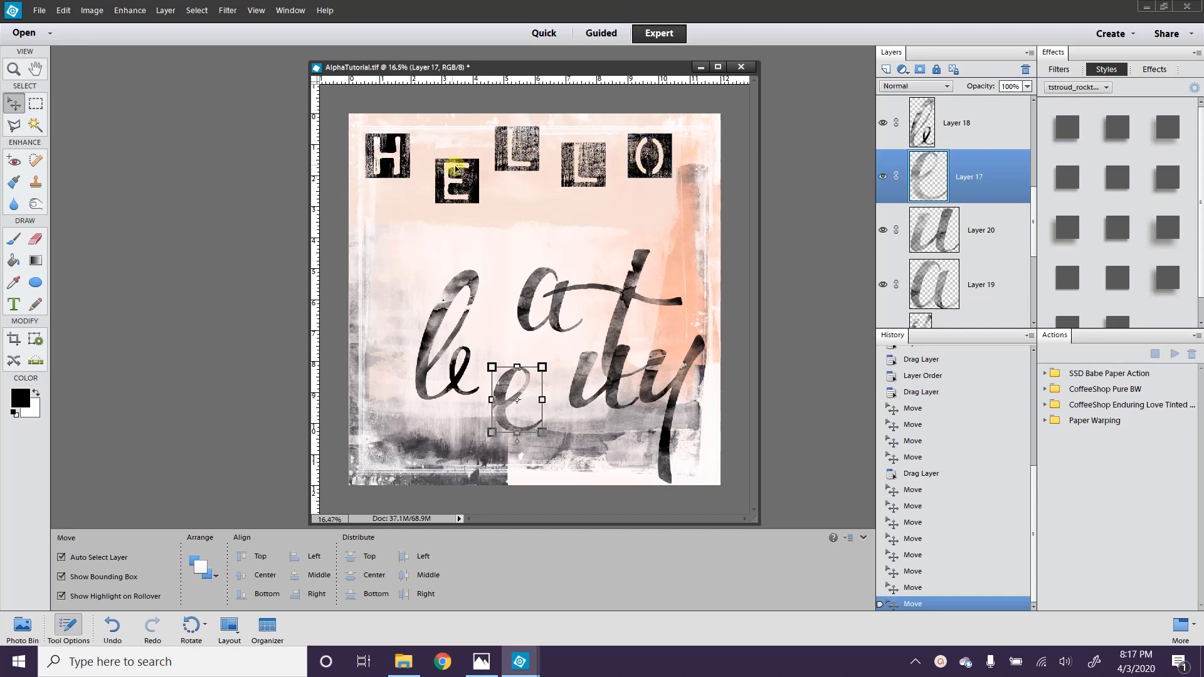
Step: Select the O, L, L, E and H stamped tiles together with the Move tool
click(649, 155)
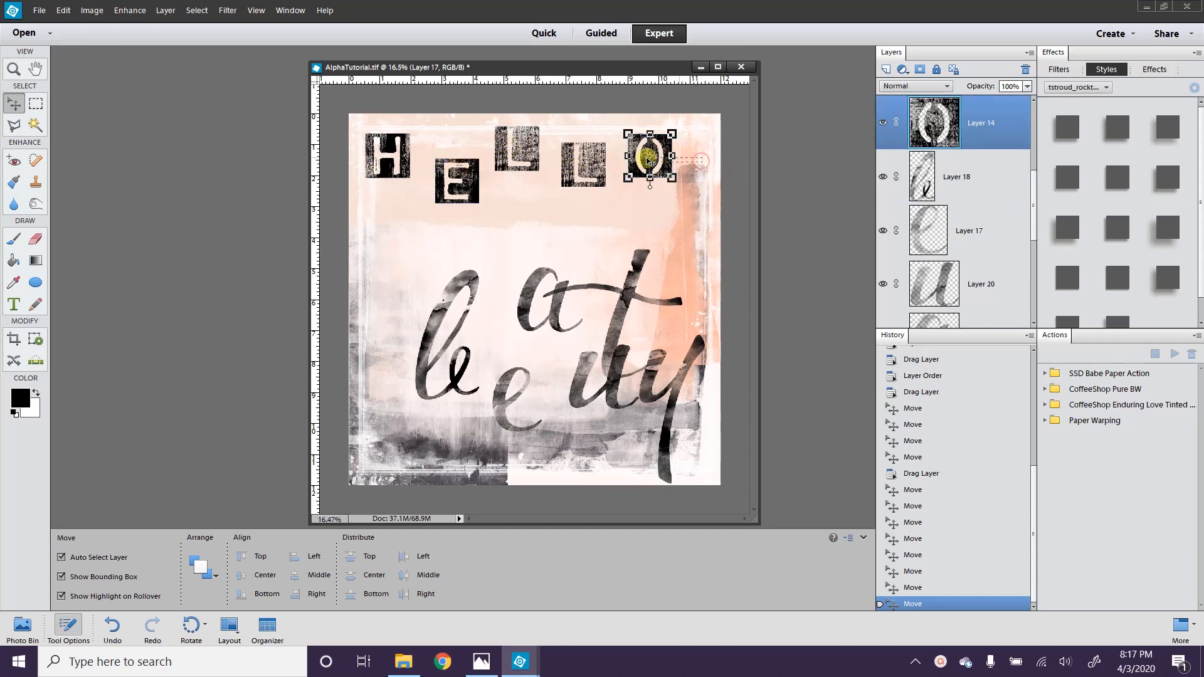
shift+click(583, 164)
shift+click(517, 148)
shift+click(457, 176)
shift+click(384, 155)
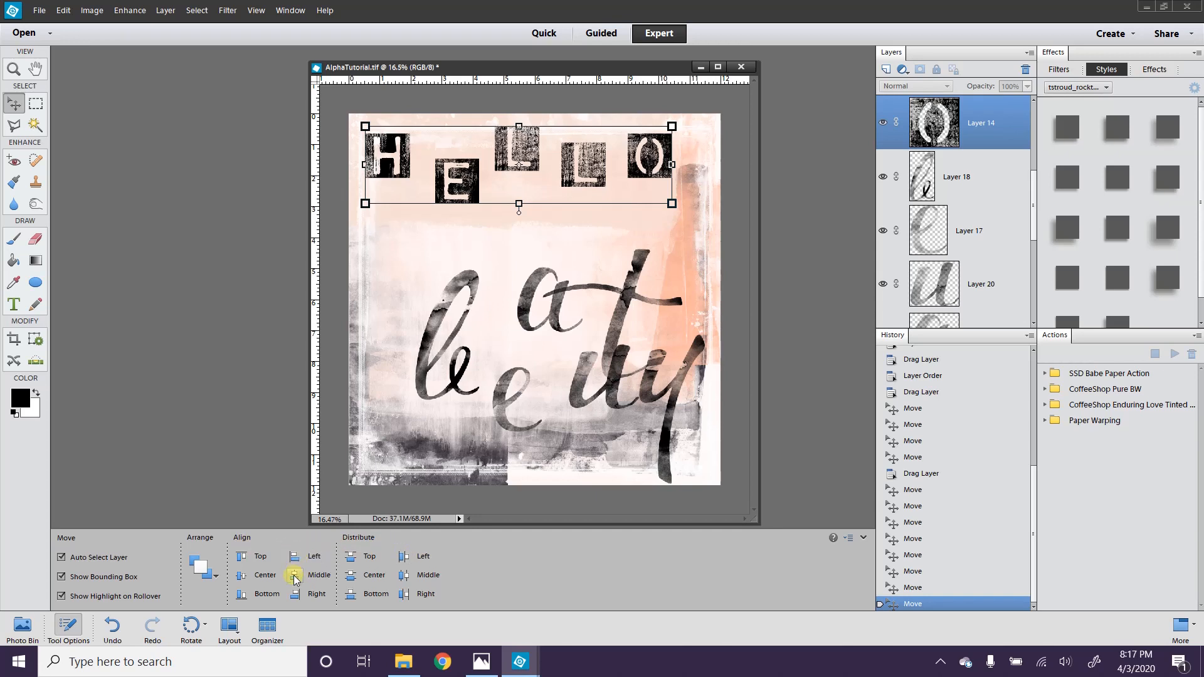
Step: Align the HELLO tiles along their bottom edges and nudge E through O left toward the H
click(238, 595)
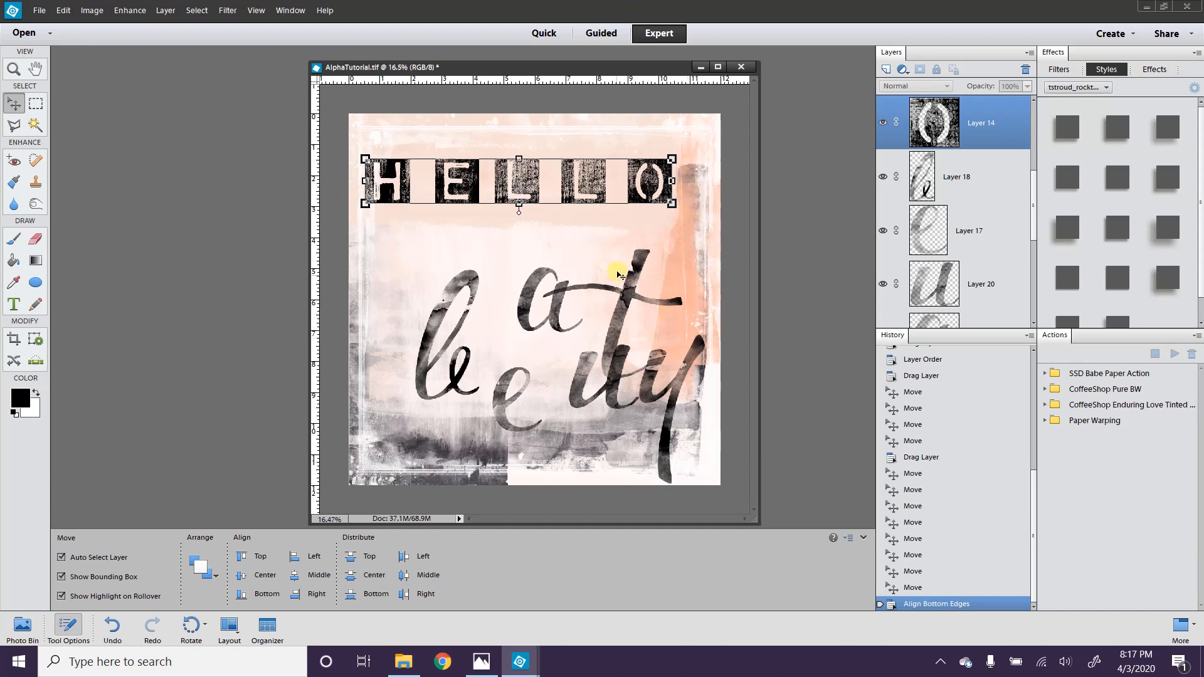
click(573, 182)
shift+click(471, 188)
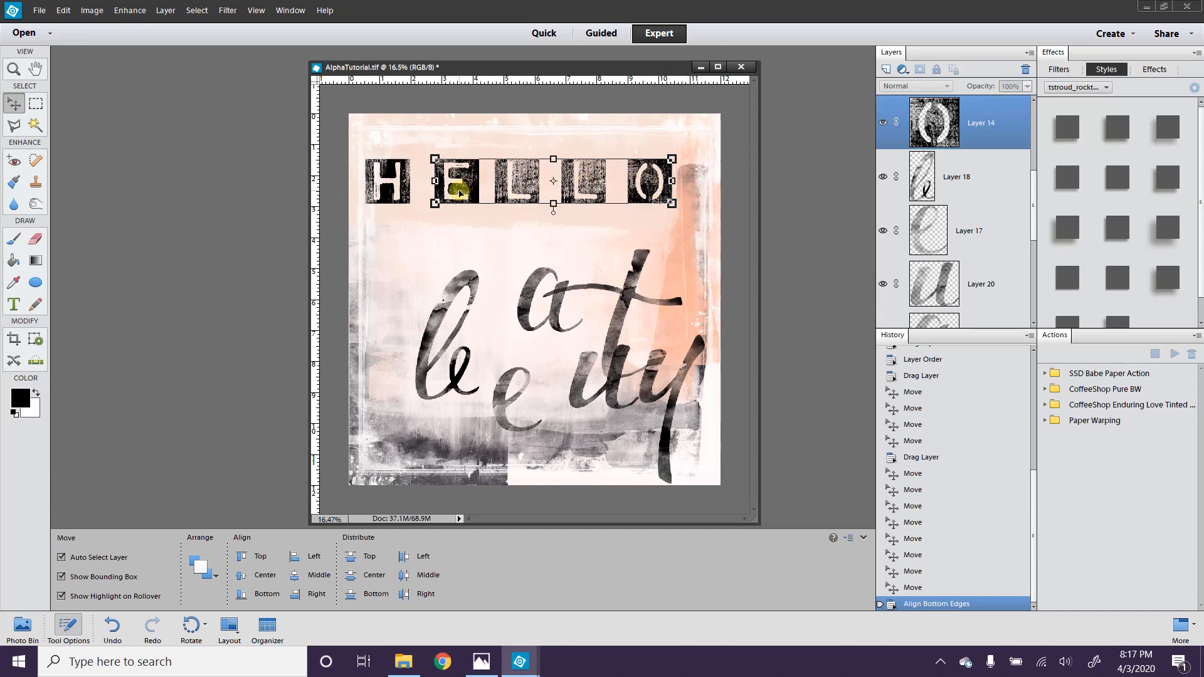
key(shift+Left)
key(shift+Left)
key(shift+Left)
key(shift+Left)
key(shift+Left)
key(shift+Left)
key(shift+Left)
key(shift+Left)
key(shift+Left)
key(shift+Left)
key(shift+Left)
key(shift+Left)
key(shift+Left)
key(shift+Left)
key(shift+Left)
key(shift+Left)
key(shift+Left)
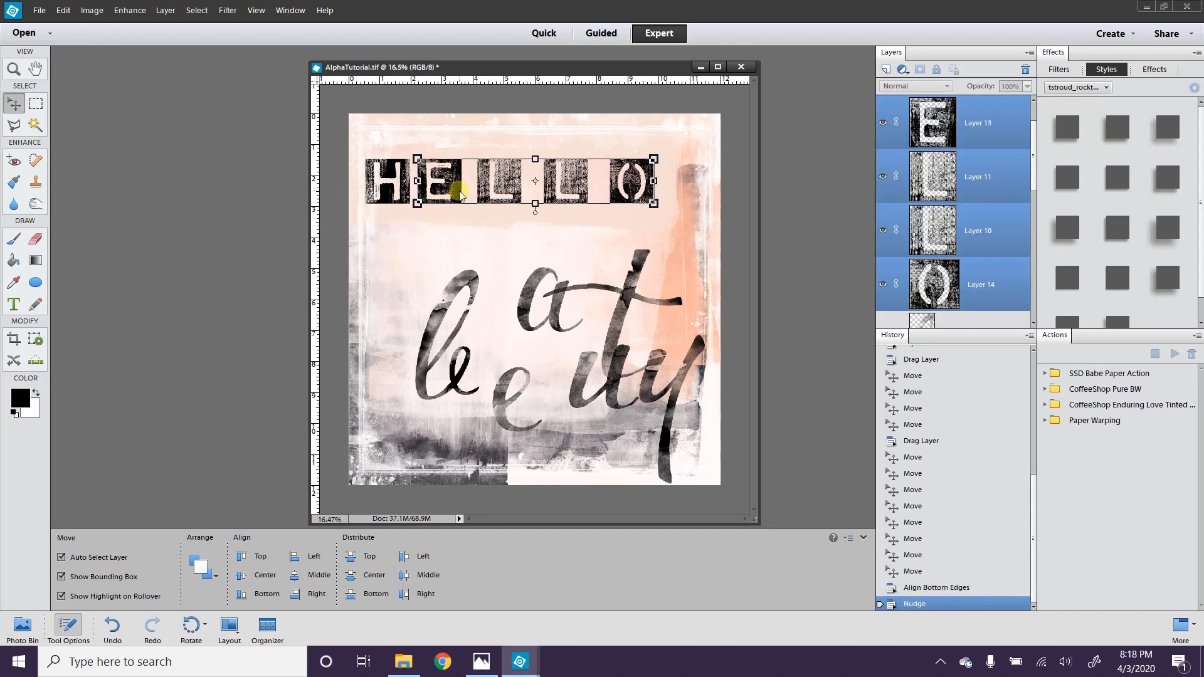
key(shift+Left)
key(shift+Left)
key(shift+Left)
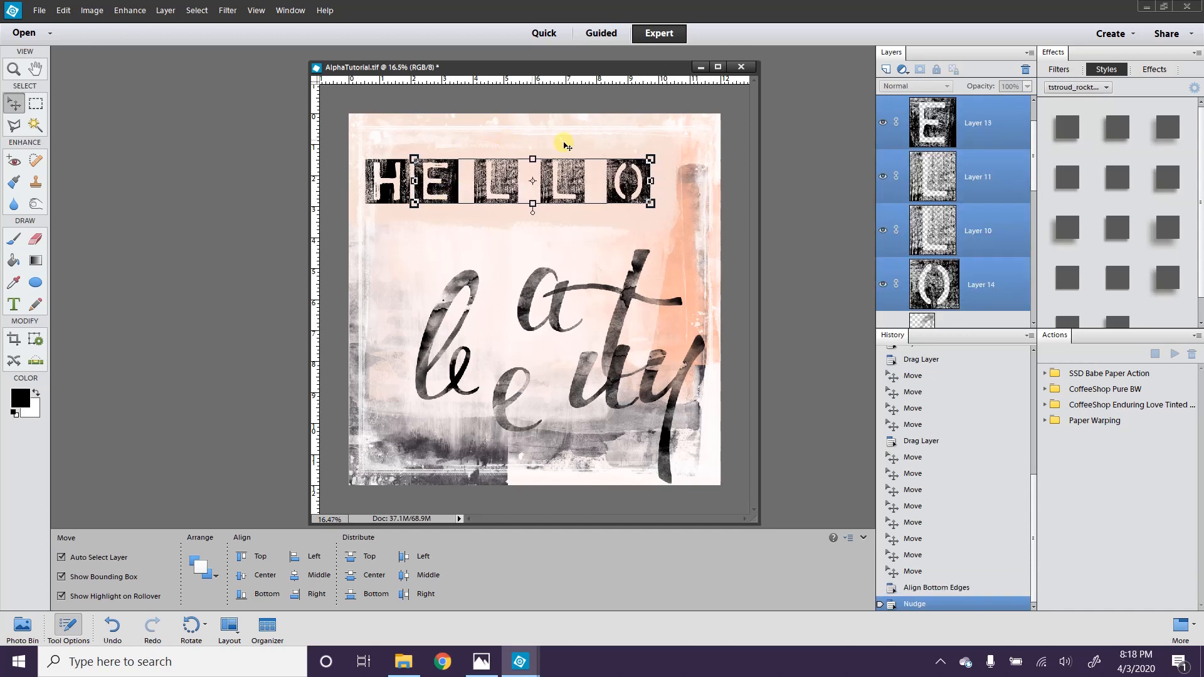
Step: Nudge the L, L and O tiles further left
click(627, 182)
shift+click(565, 182)
shift+click(495, 182)
key(Left)
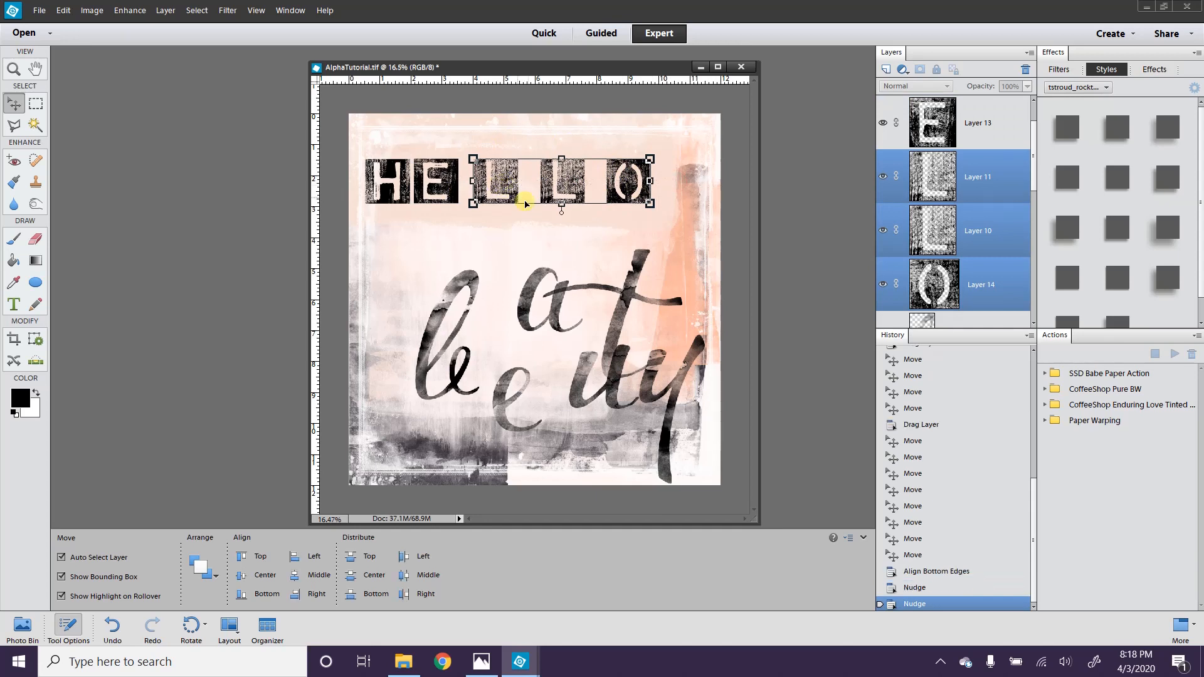
key(shift+Left)
key(shift+Left)
key(shift+Left)
key(shift+Left)
key(shift+Left)
key(shift+Left)
key(shift+Left)
key(shift+Left)
key(shift+Left)
key(shift+Left)
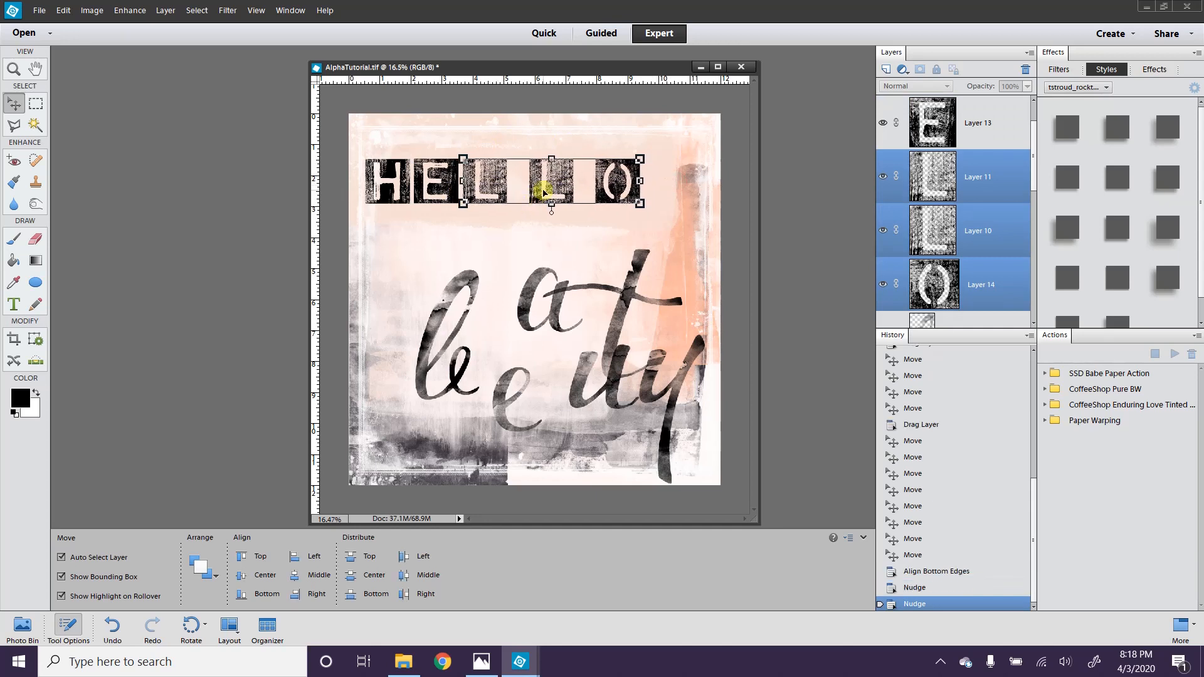
key(shift+Left)
key(shift+Left)
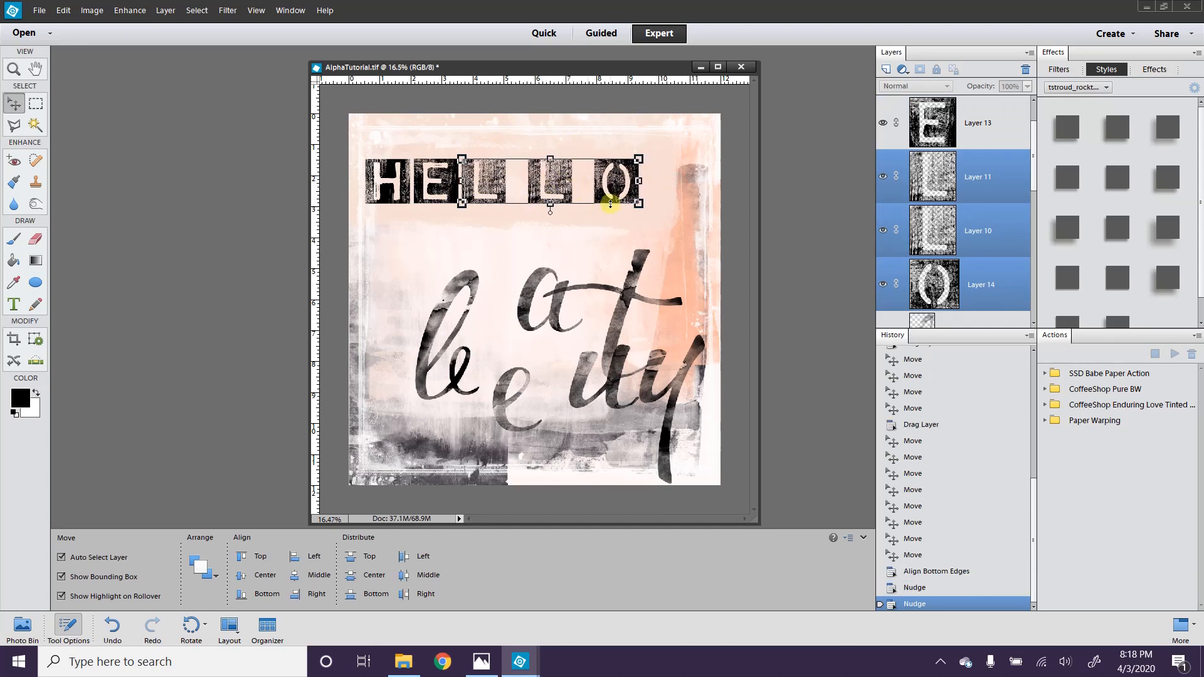
Step: Slide the second L and O left toward the first L, then deselect
click(617, 182)
shift+click(551, 182)
key(shift+Left)
key(shift+Left)
key(shift+Left)
key(shift+Left)
key(shift+Left)
key(shift+Left)
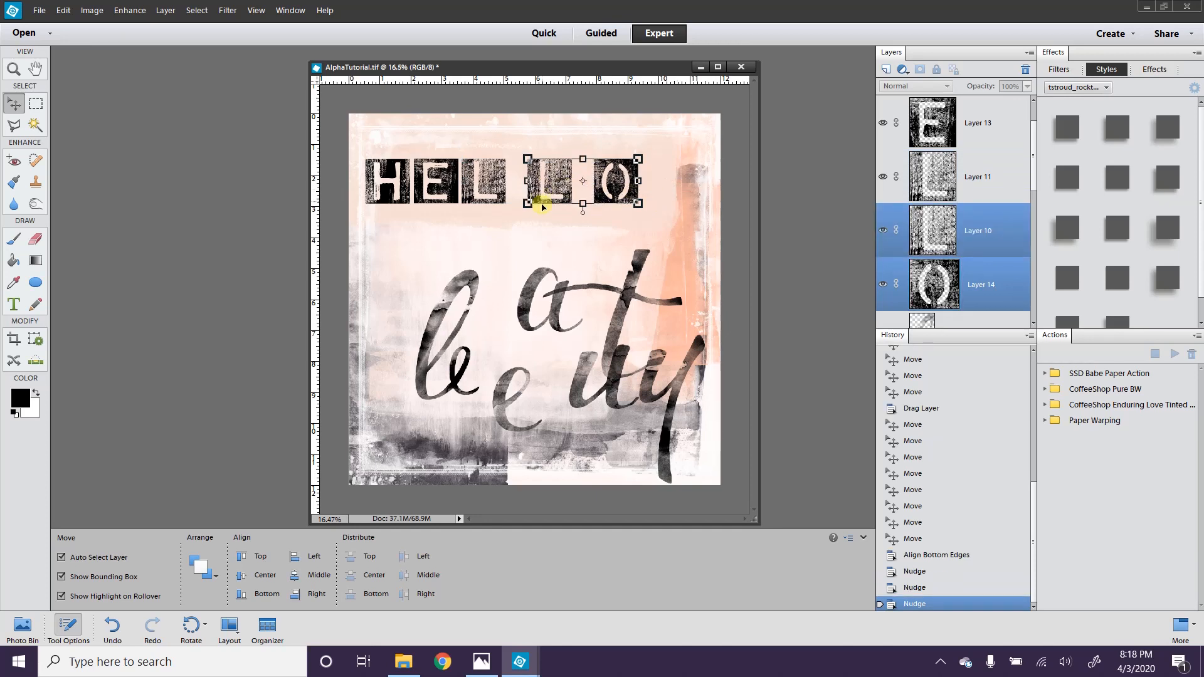
key(shift+Left)
key(shift+Left)
key(shift+Left)
key(shift+Left)
key(shift+Left)
key(shift+Left)
key(shift+Left)
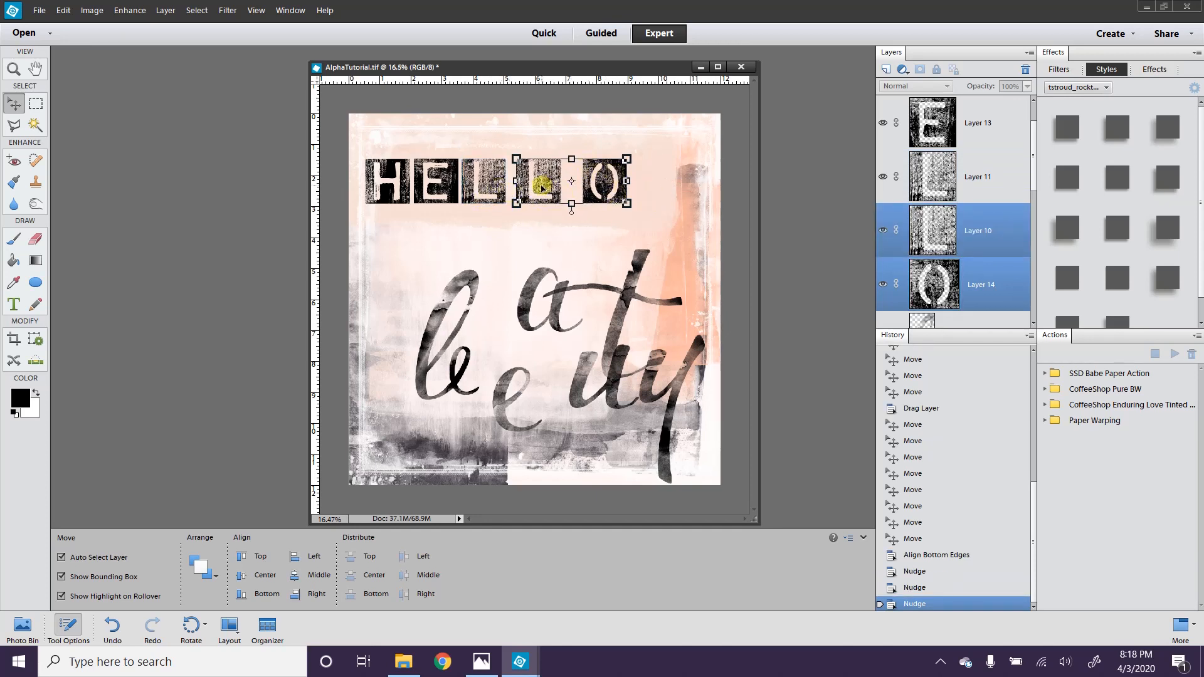
drag(541, 187, 513, 188)
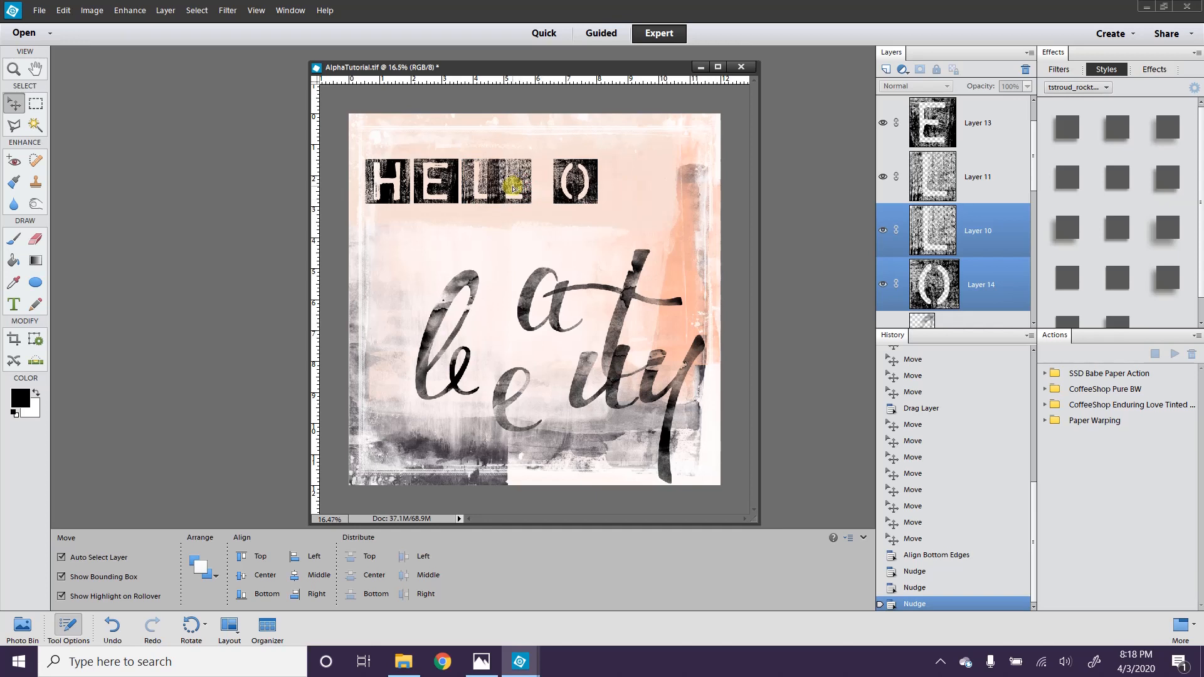
click(666, 193)
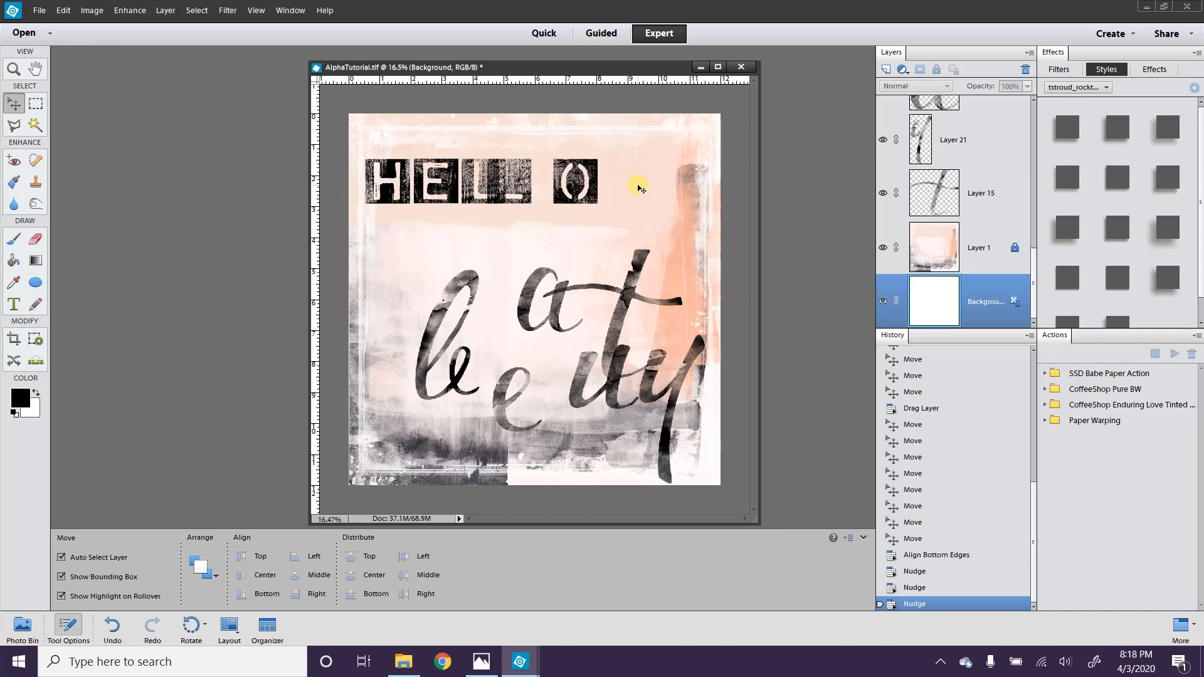
Step: Distribute the five HELLO tiles evenly by their horizontal centers, then deselect
drag(628, 171, 378, 175)
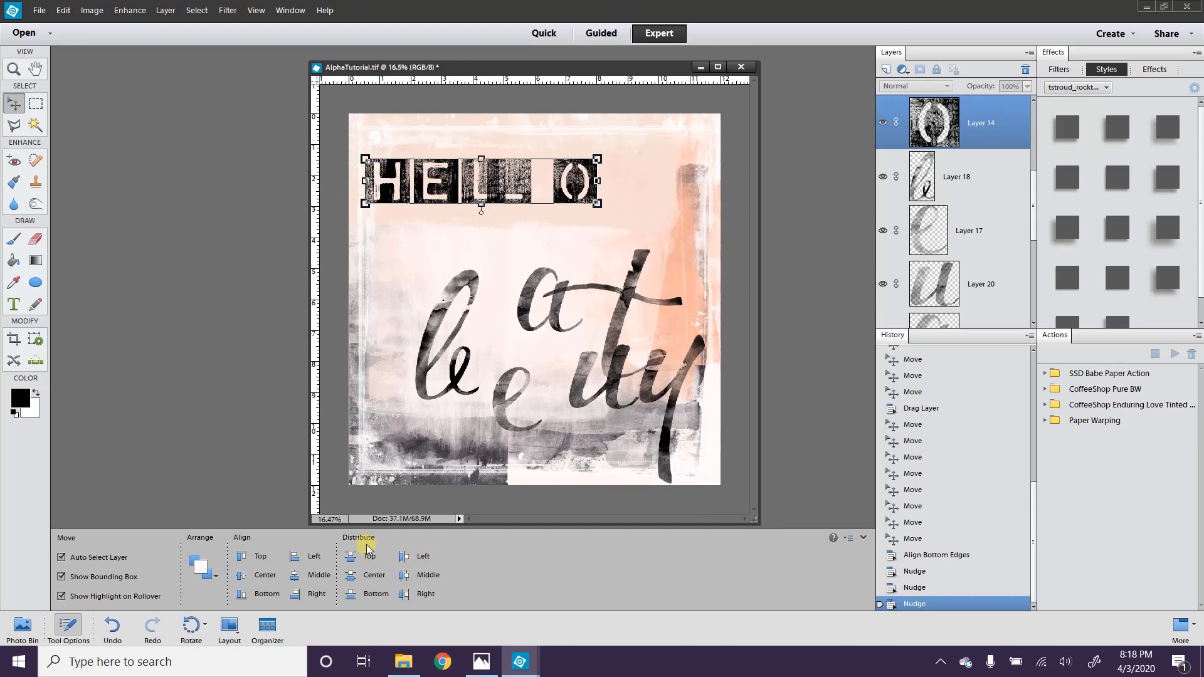
click(404, 575)
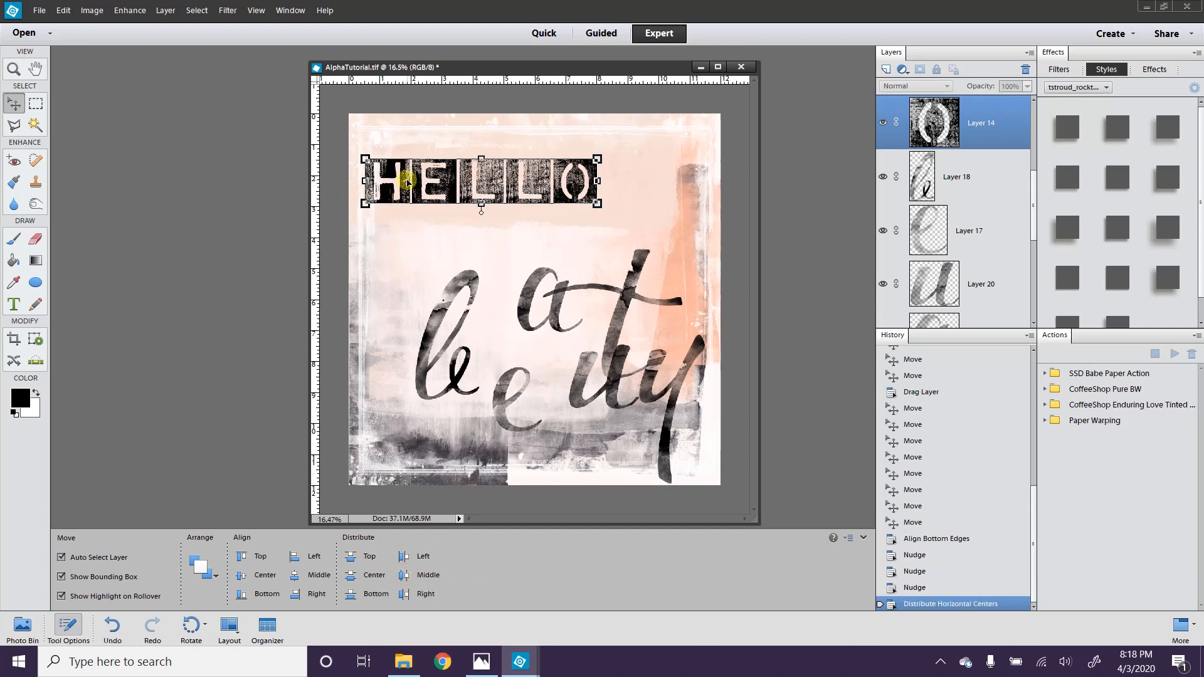
click(627, 199)
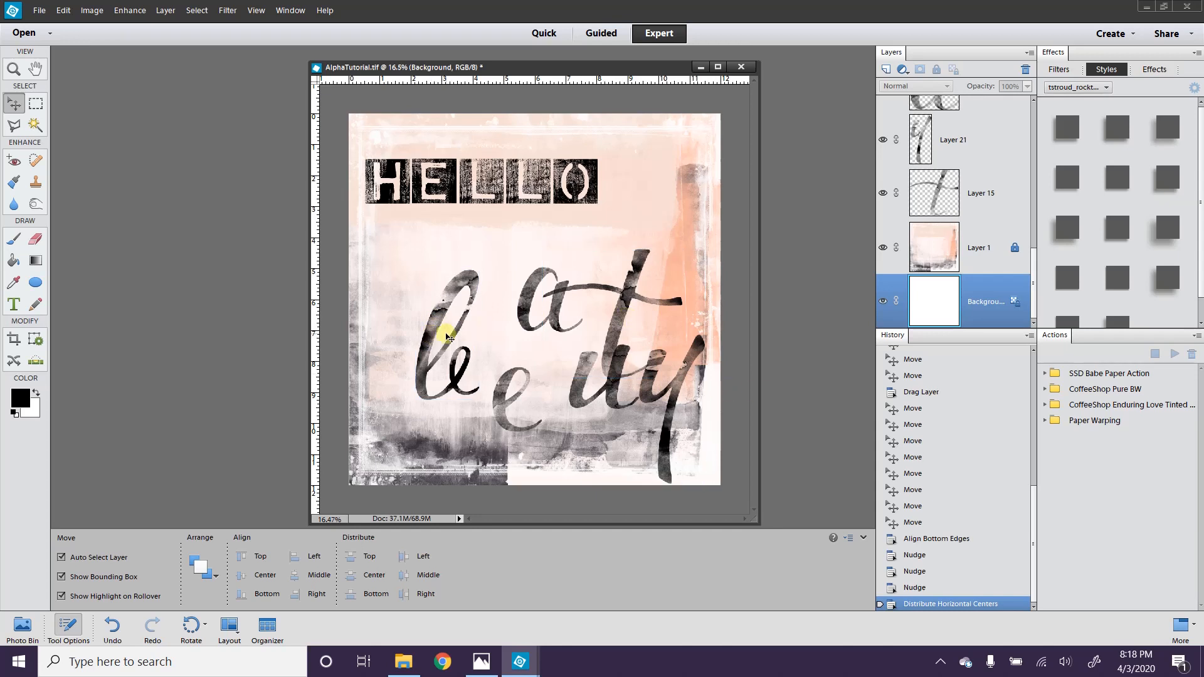
Step: Drag the le, e, a, u, t and y letters side by side to spell beauty, then select b-e-a-u
drag(431, 339, 381, 318)
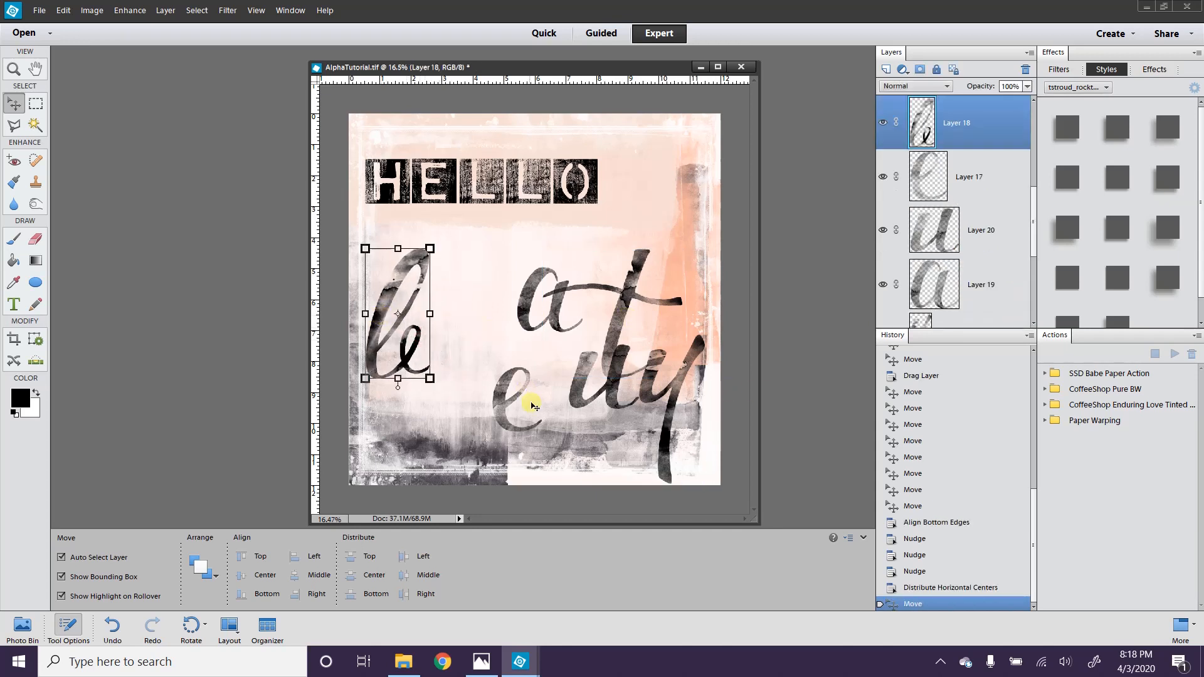
drag(496, 409, 429, 344)
drag(519, 311, 462, 344)
drag(580, 385, 535, 341)
drag(622, 309, 597, 310)
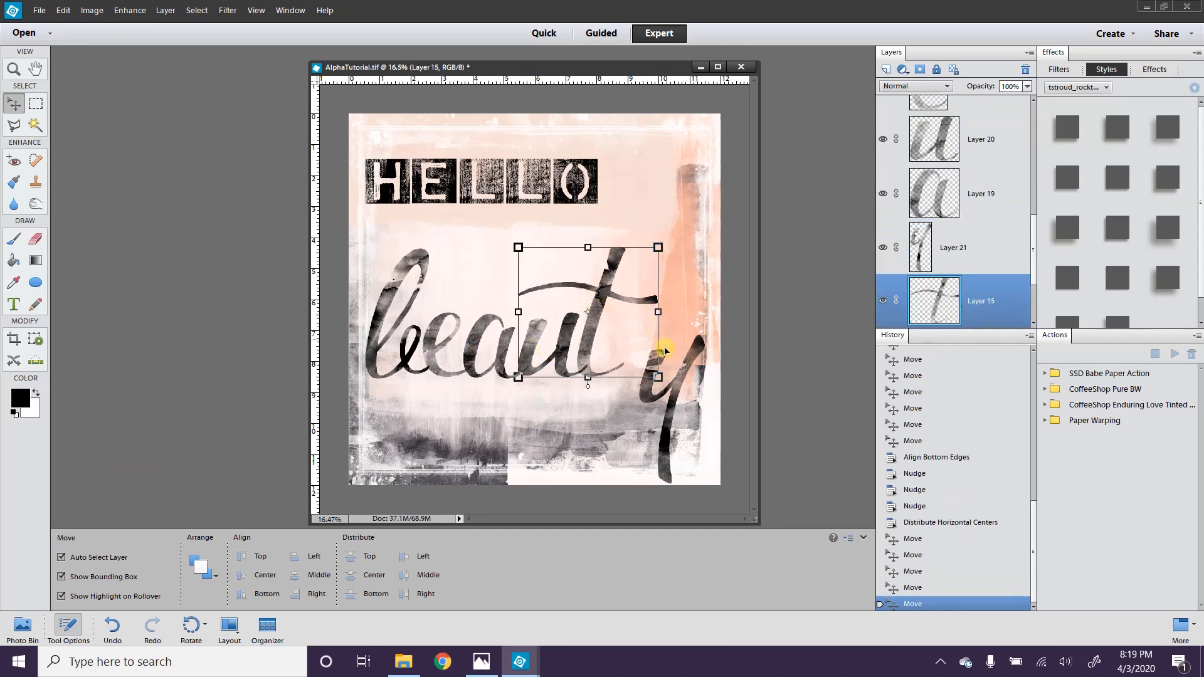
drag(653, 357, 627, 343)
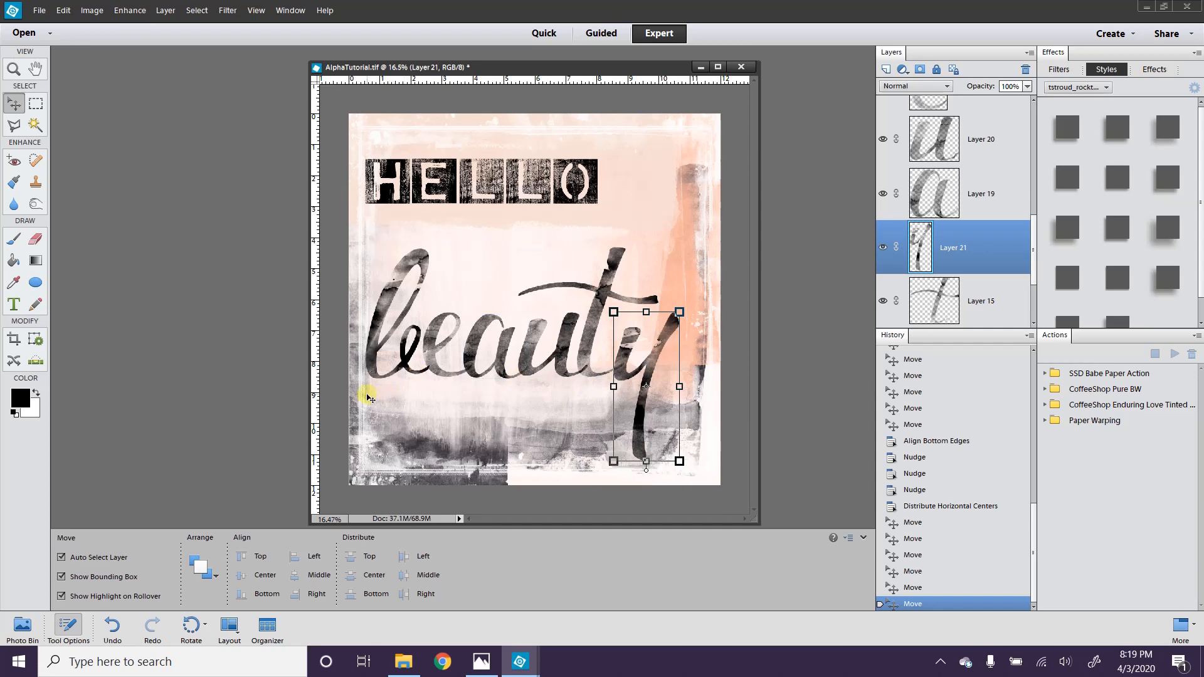
drag(370, 398, 595, 323)
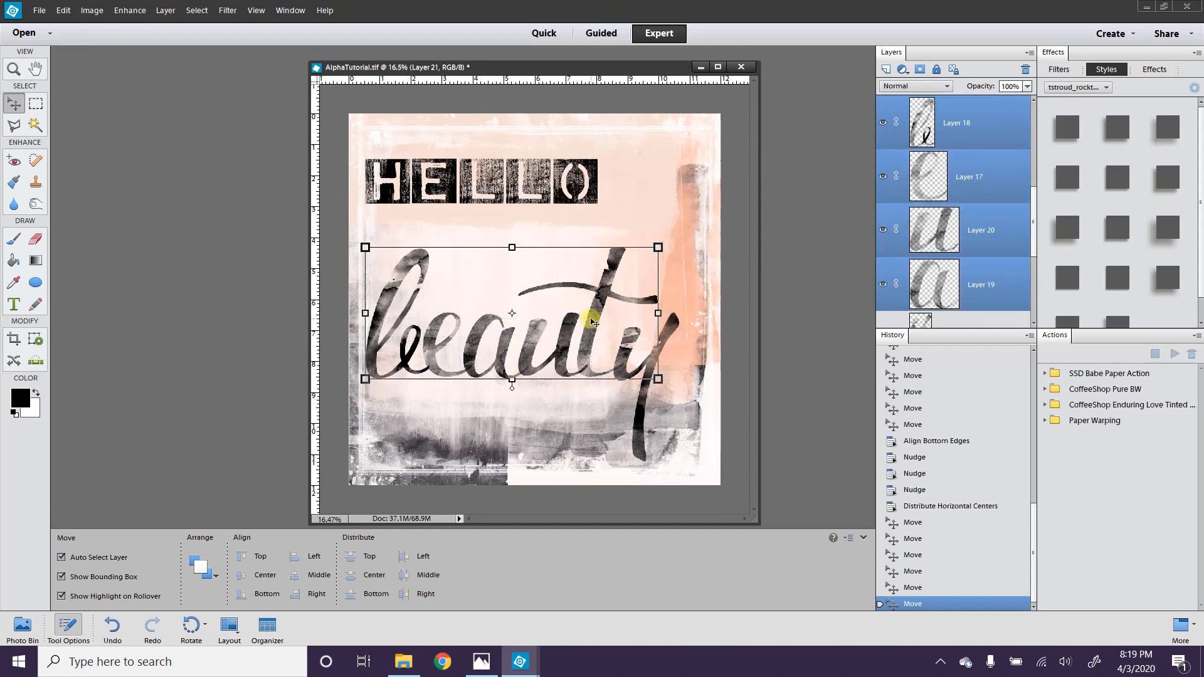
Step: Align the b, e, a, u letters along their bottoms and lower the y slightly
click(238, 596)
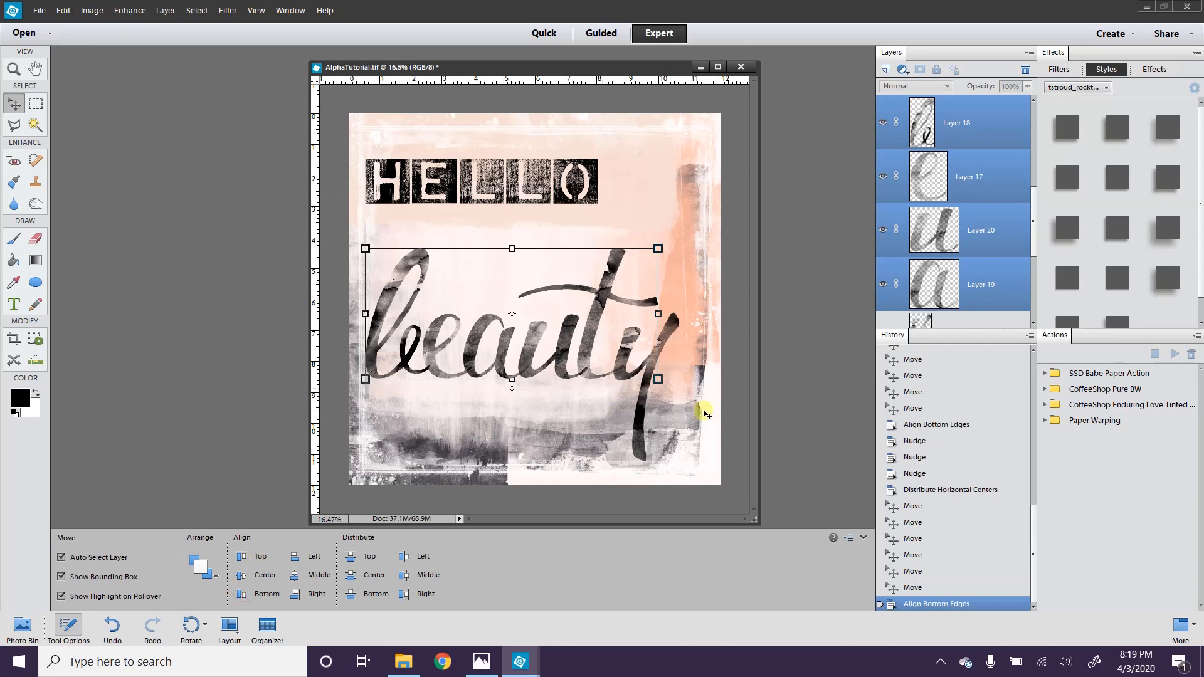
click(644, 411)
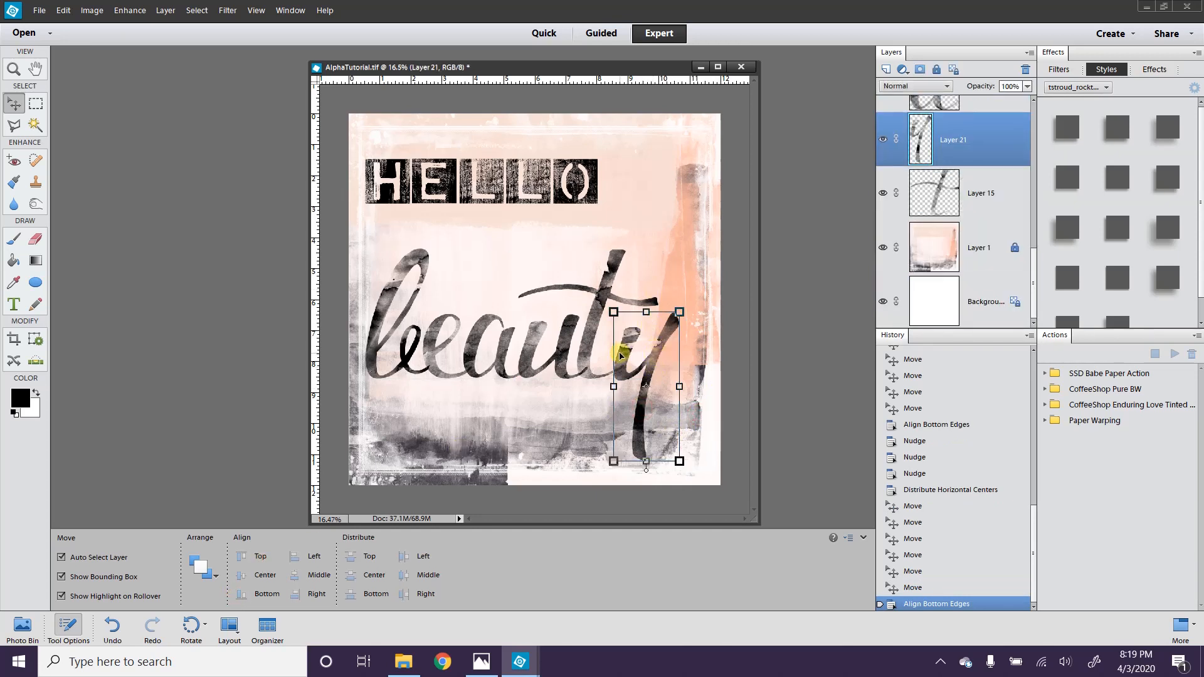
drag(670, 319, 658, 332)
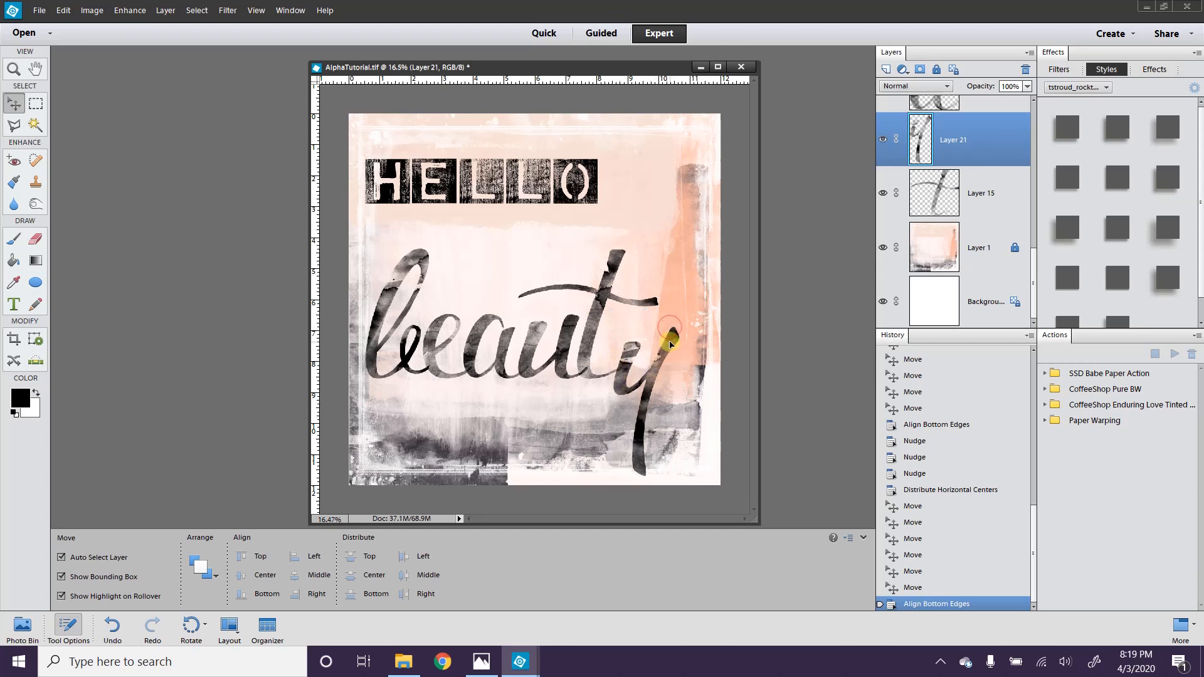
Step: Align the u and y along their top edges, then deselect
shift+click(567, 330)
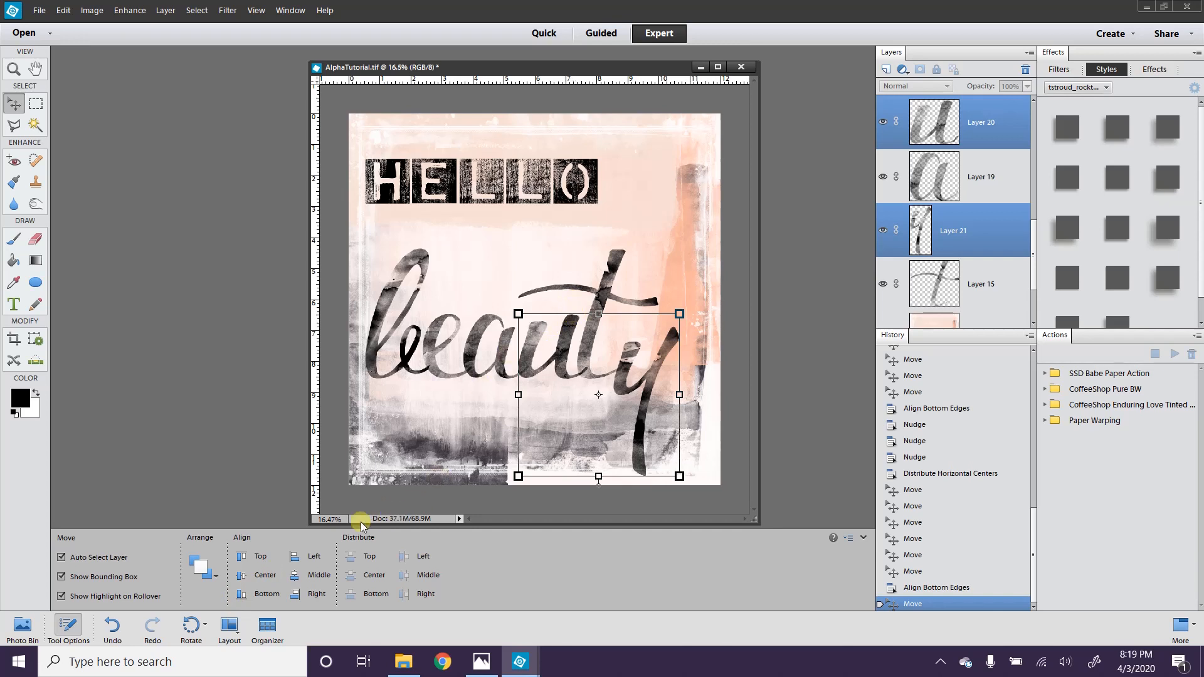
click(240, 556)
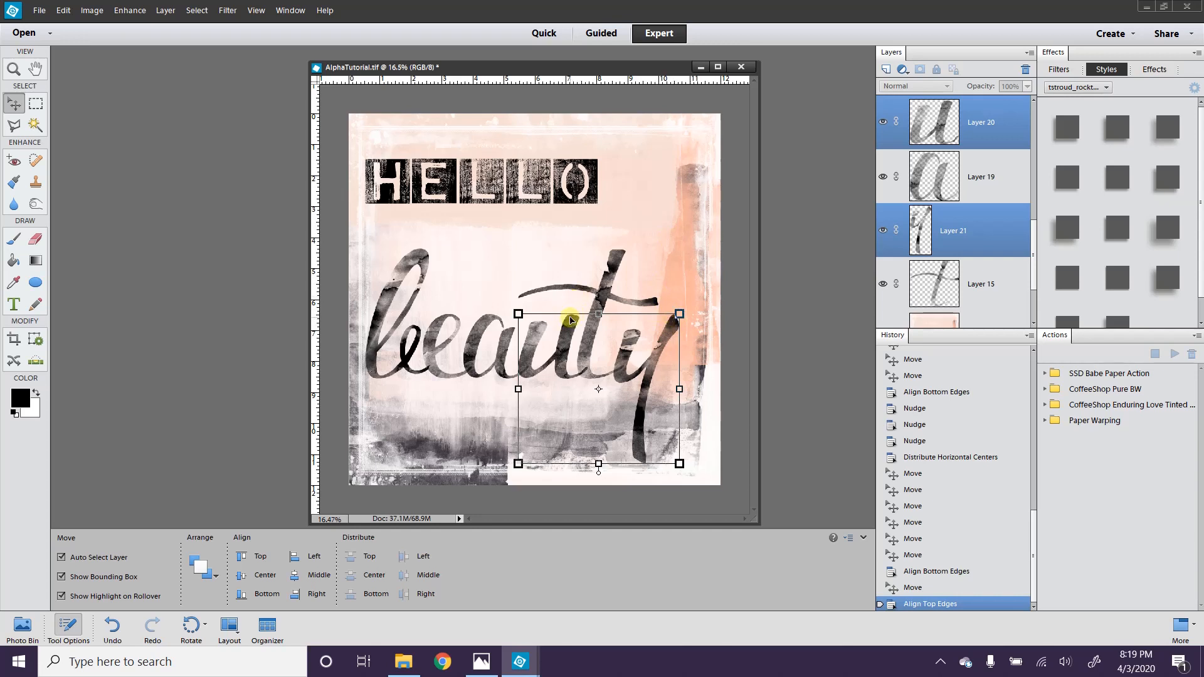
click(723, 369)
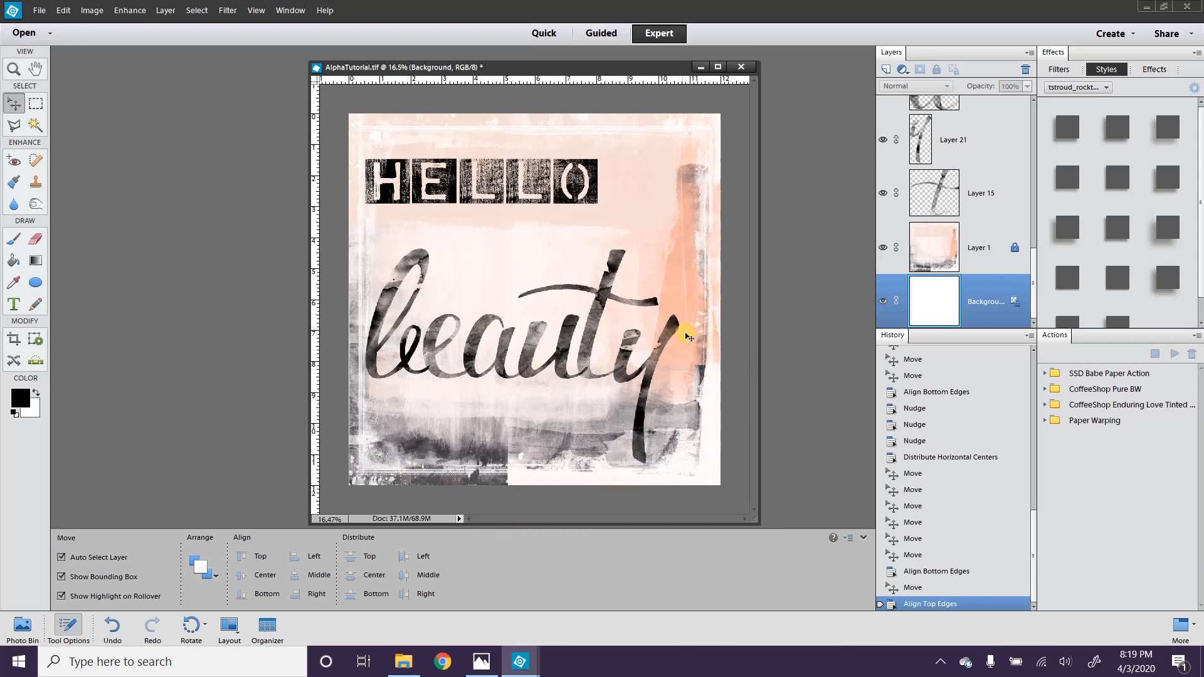
drag(718, 358, 358, 323)
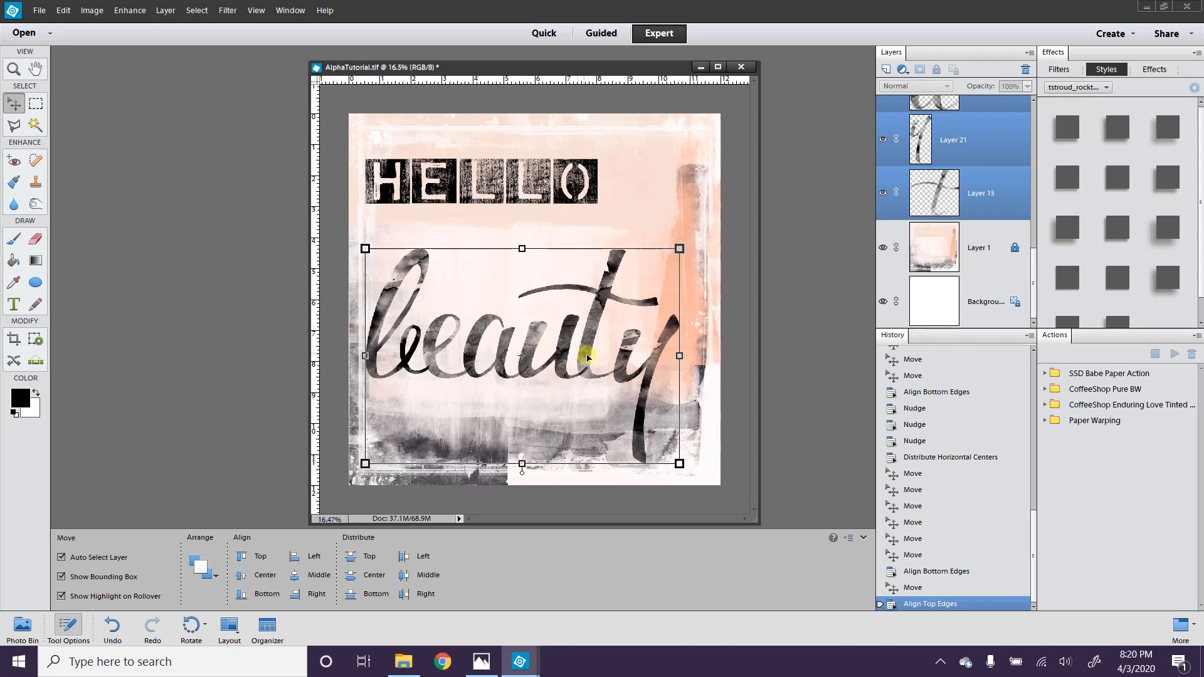
click(649, 218)
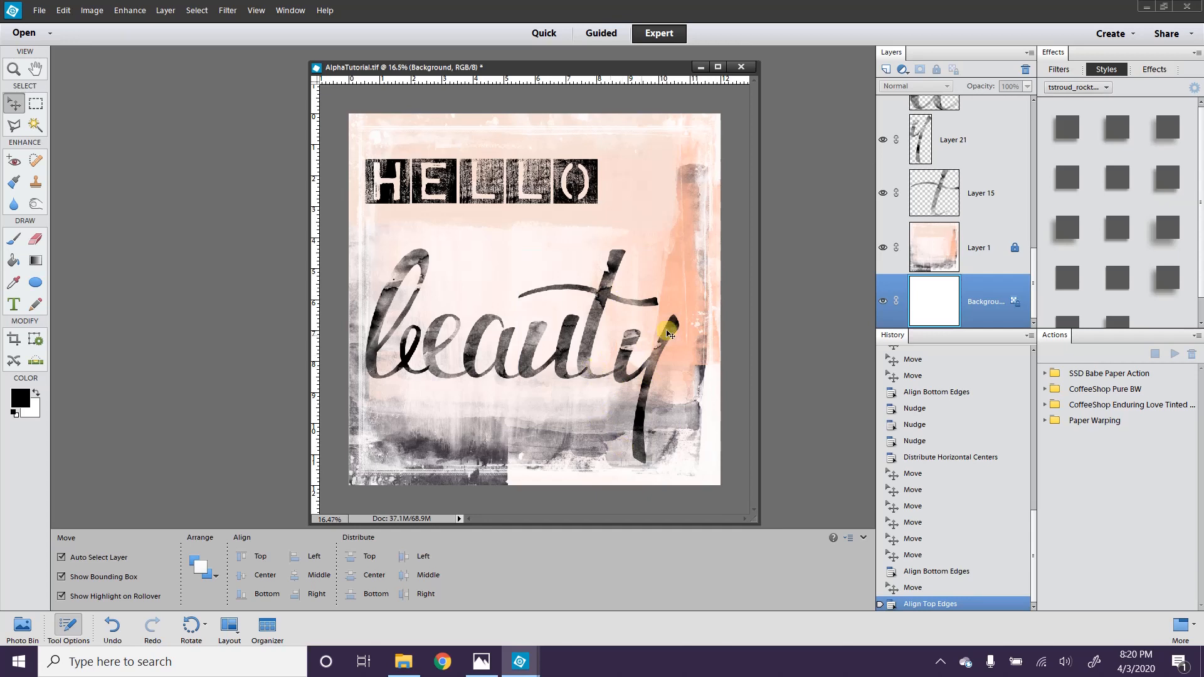
drag(702, 339, 560, 329)
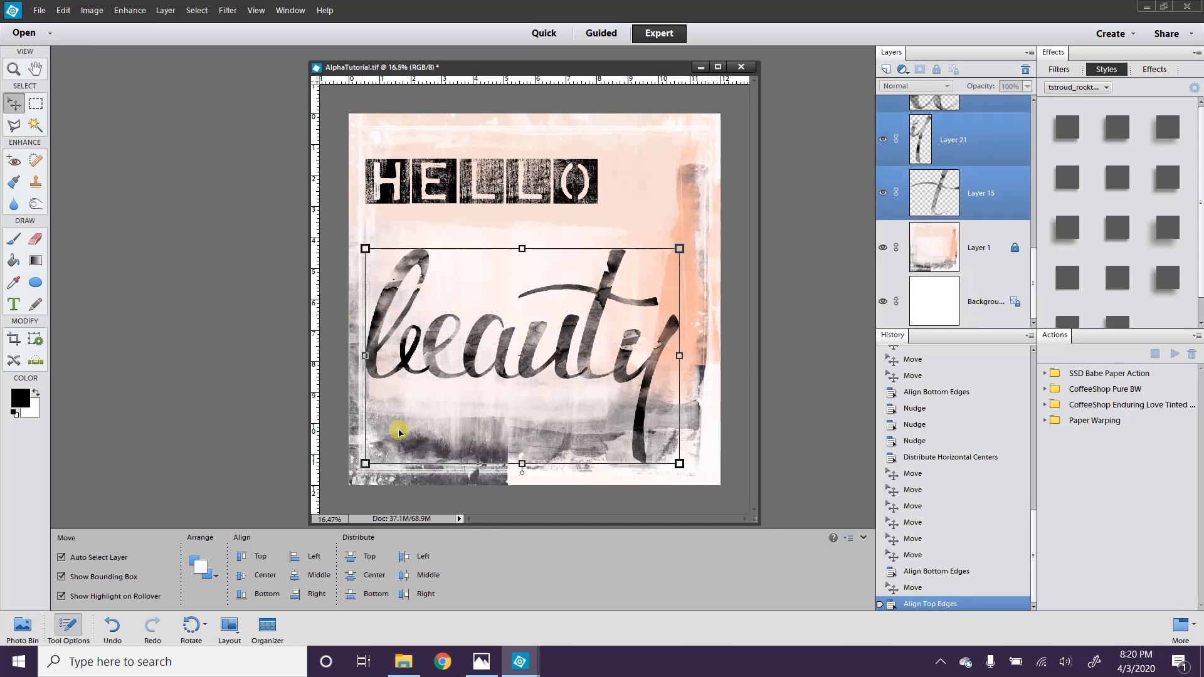
click(404, 575)
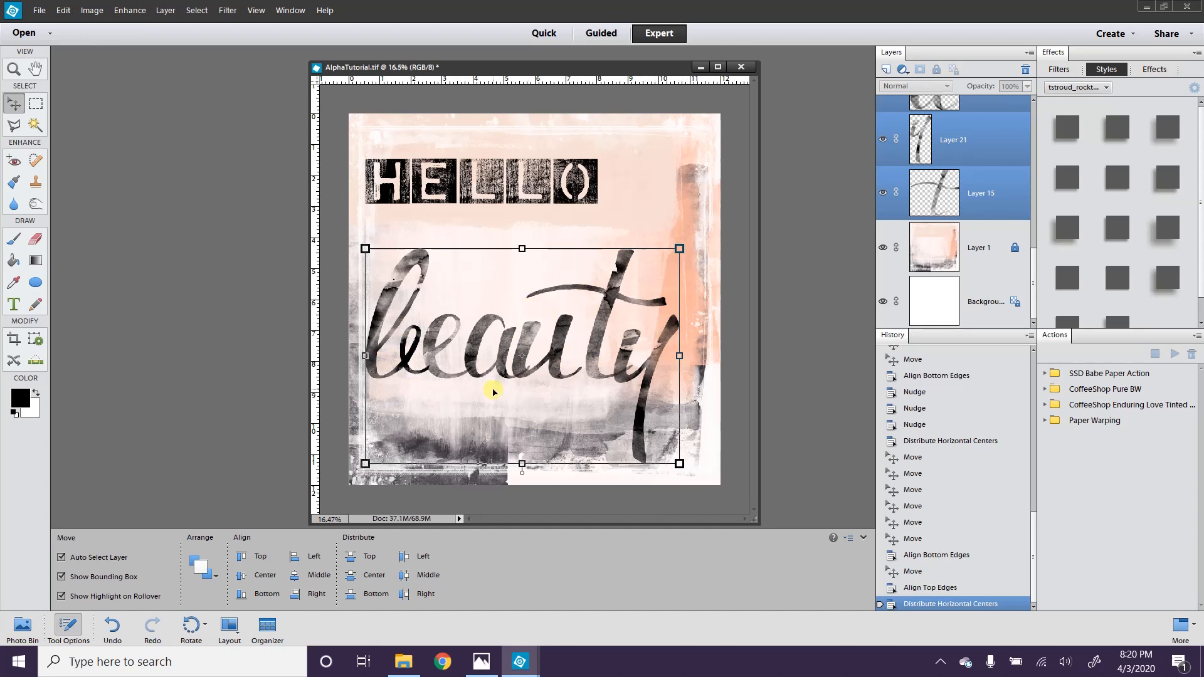
key(ctrl+z)
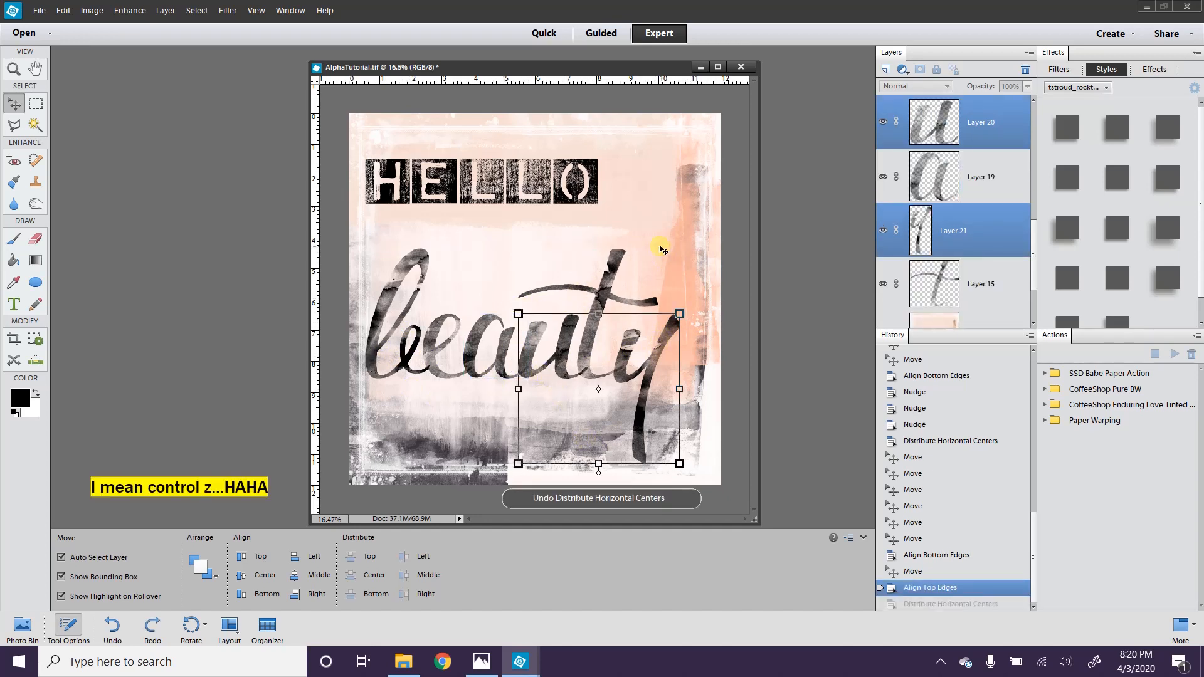
click(698, 347)
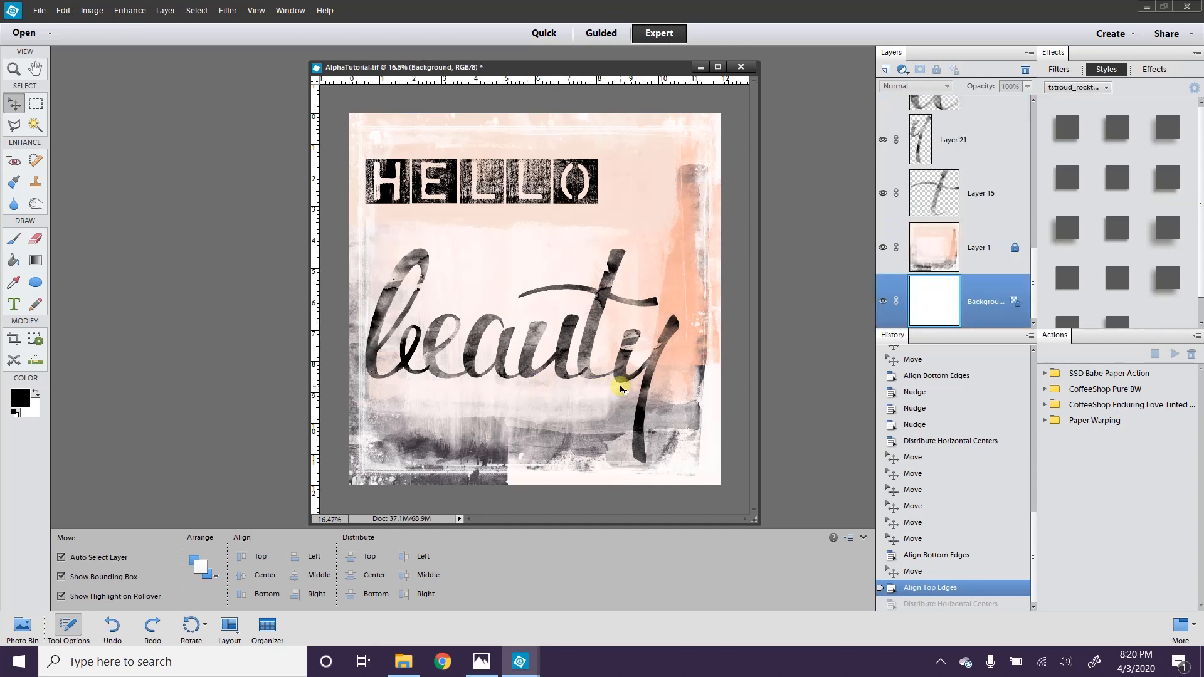
Step: Zoom in and nudge the y of beauty a few pixels right
scroll(627, 385, up, 5)
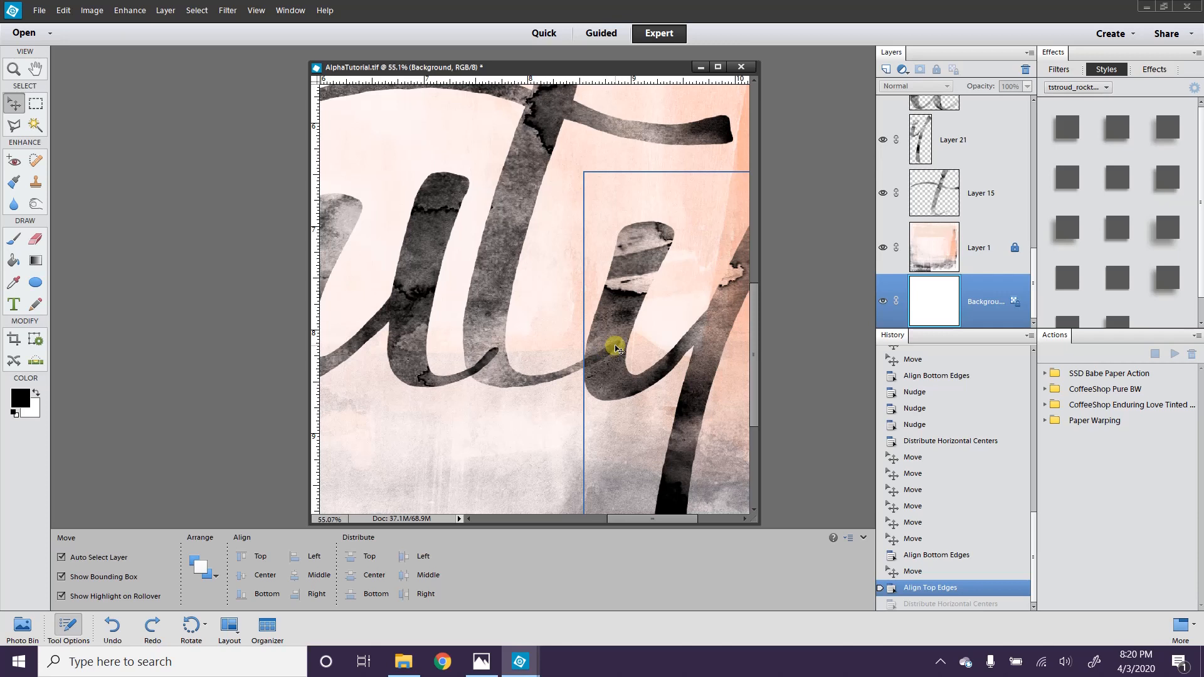
click(630, 305)
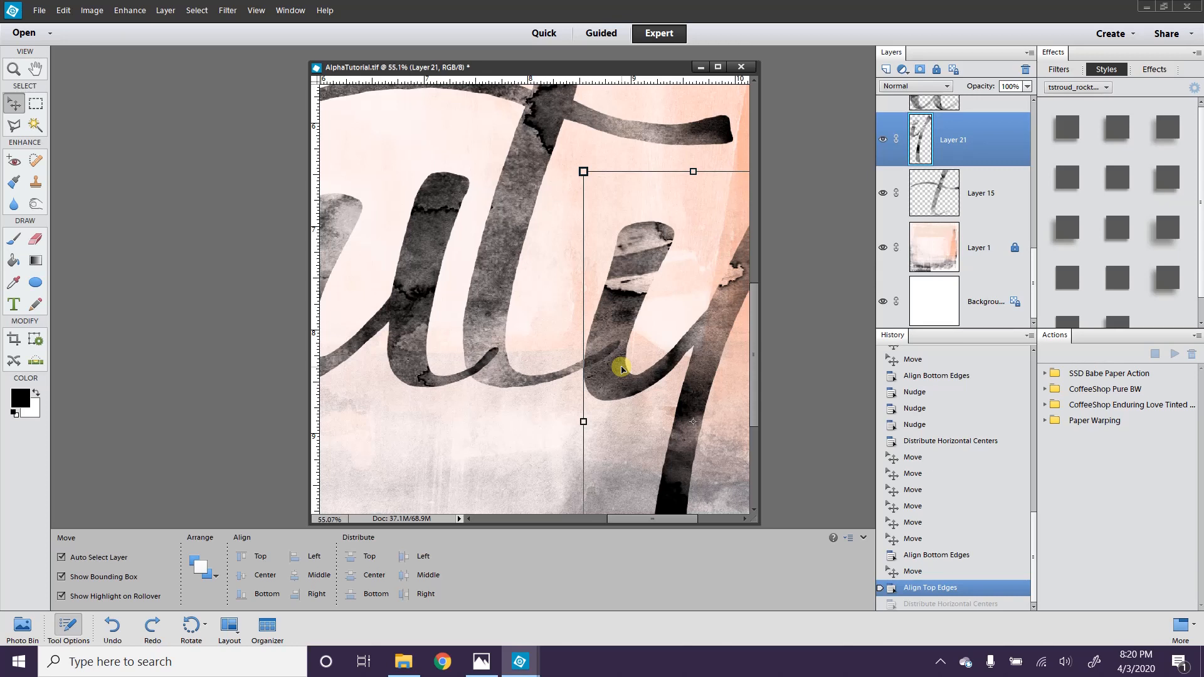
key(shift+Right)
key(shift+Right)
key(shift+Right)
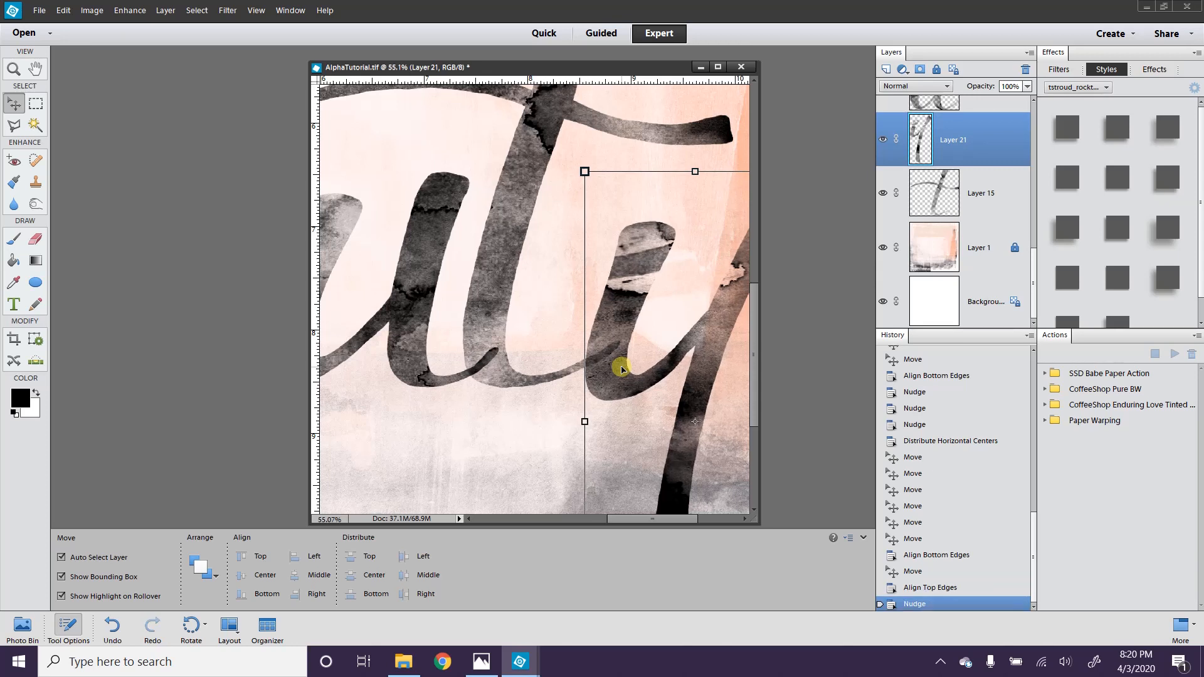
key(shift+Right)
key(shift+Right)
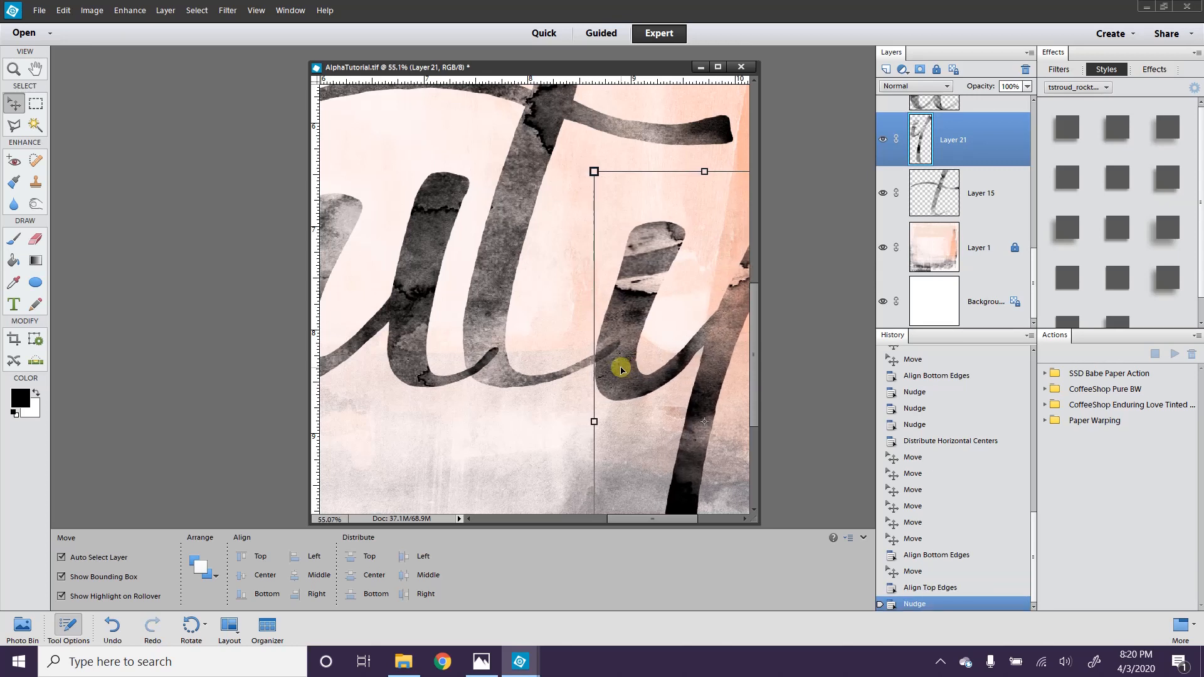
key(Right)
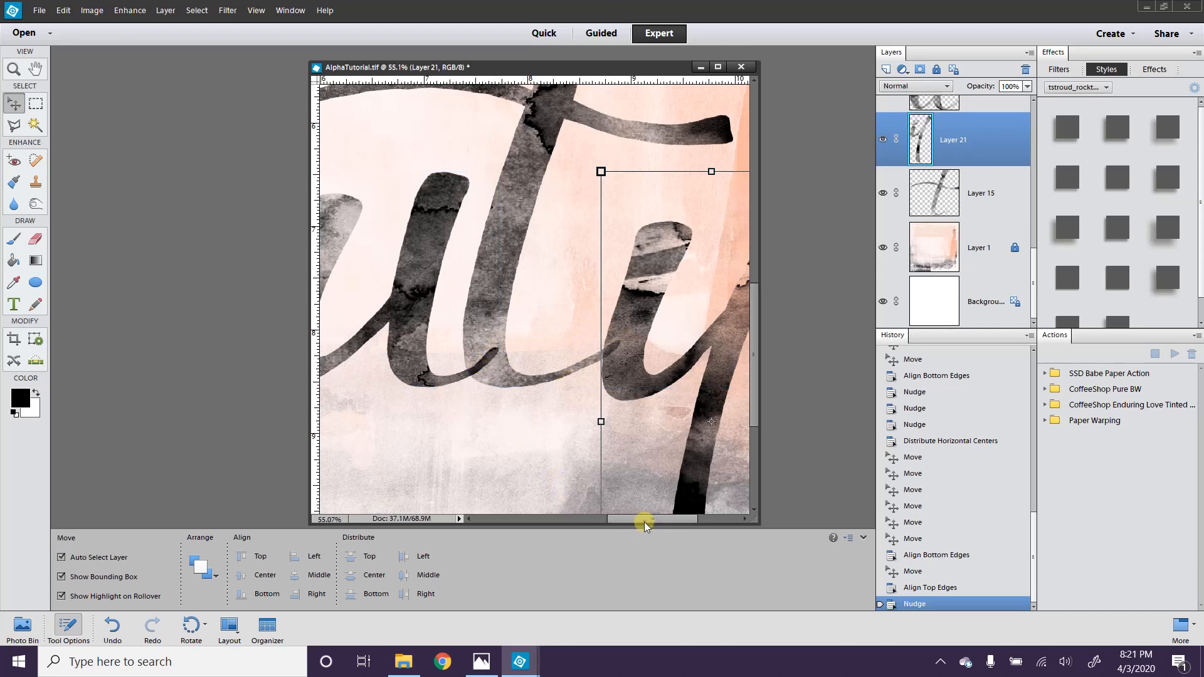
drag(645, 522, 632, 520)
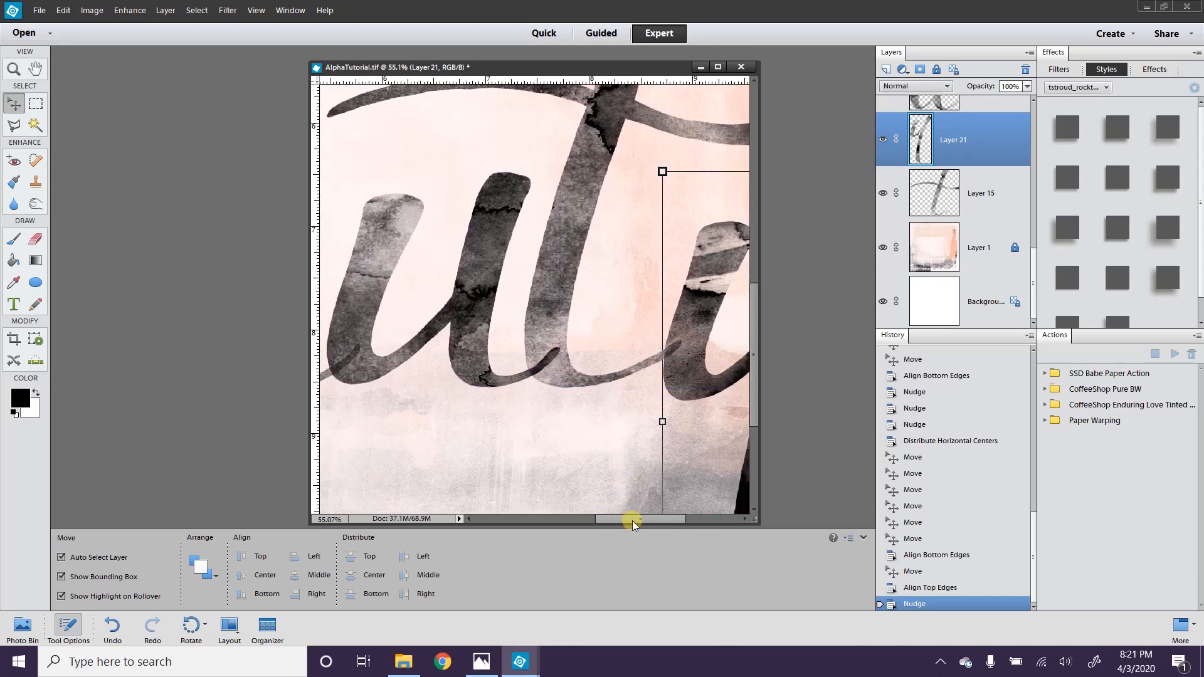
click(581, 433)
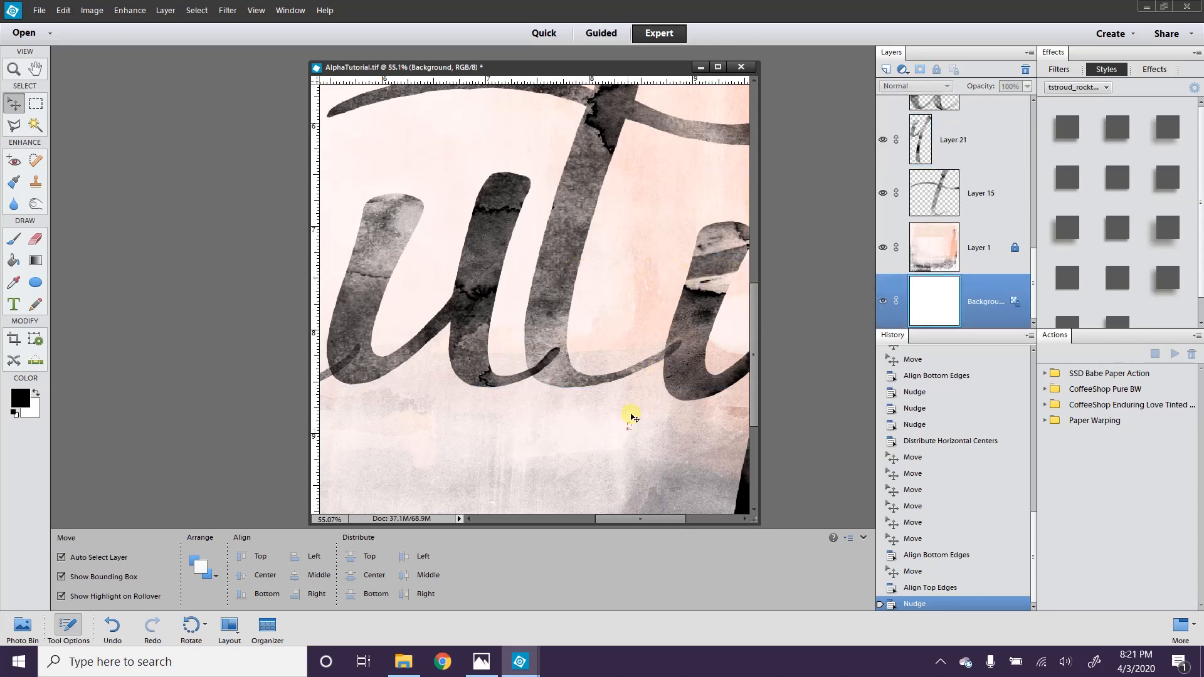
Step: Shift the t and y together slightly right, deselect, and fit the page on screen
drag(627, 430, 709, 341)
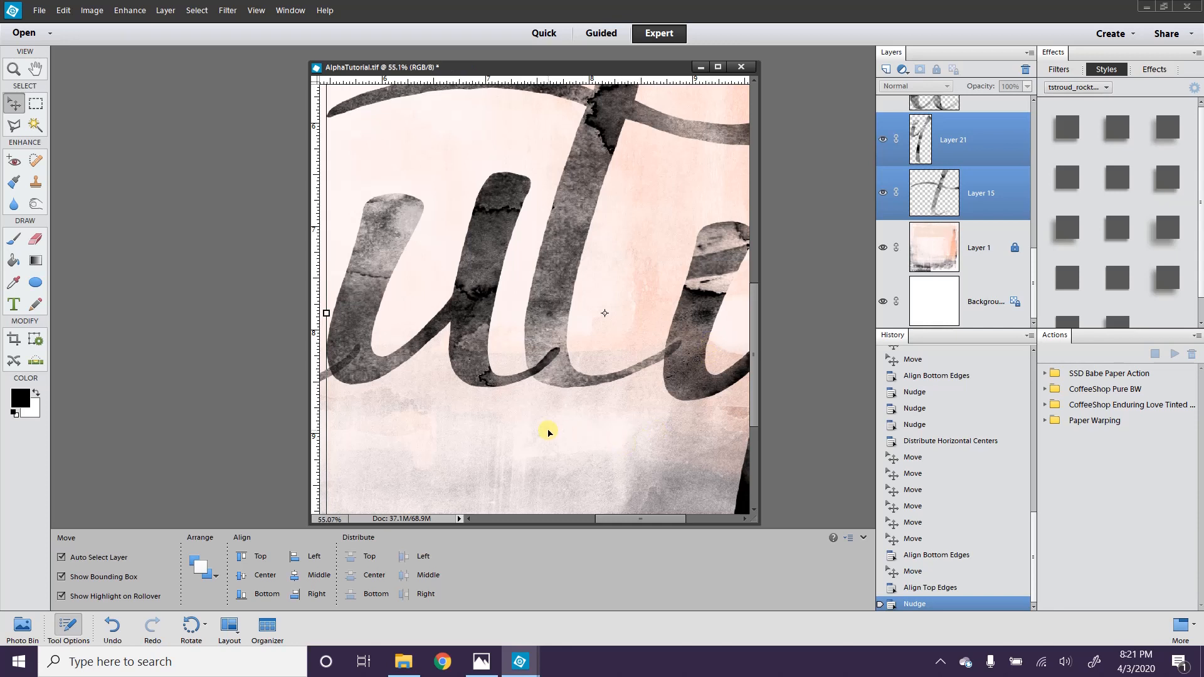
key(shift+Right)
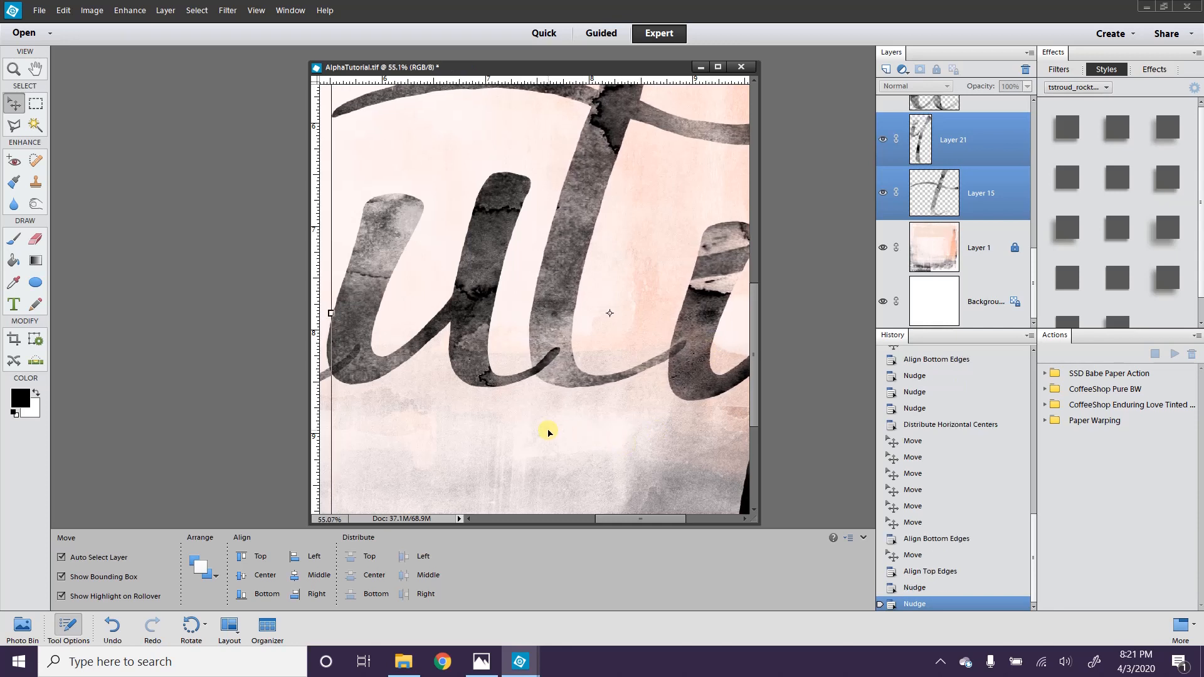
key(shift+Right)
key(shift+Right)
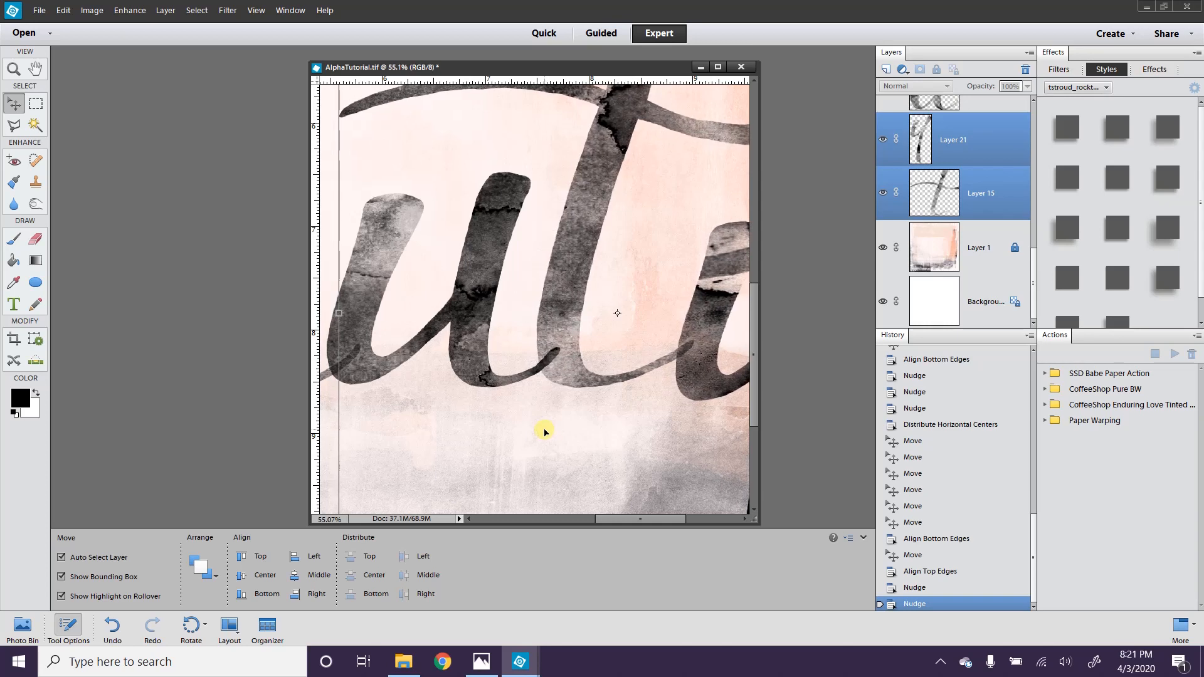
key(shift+Right)
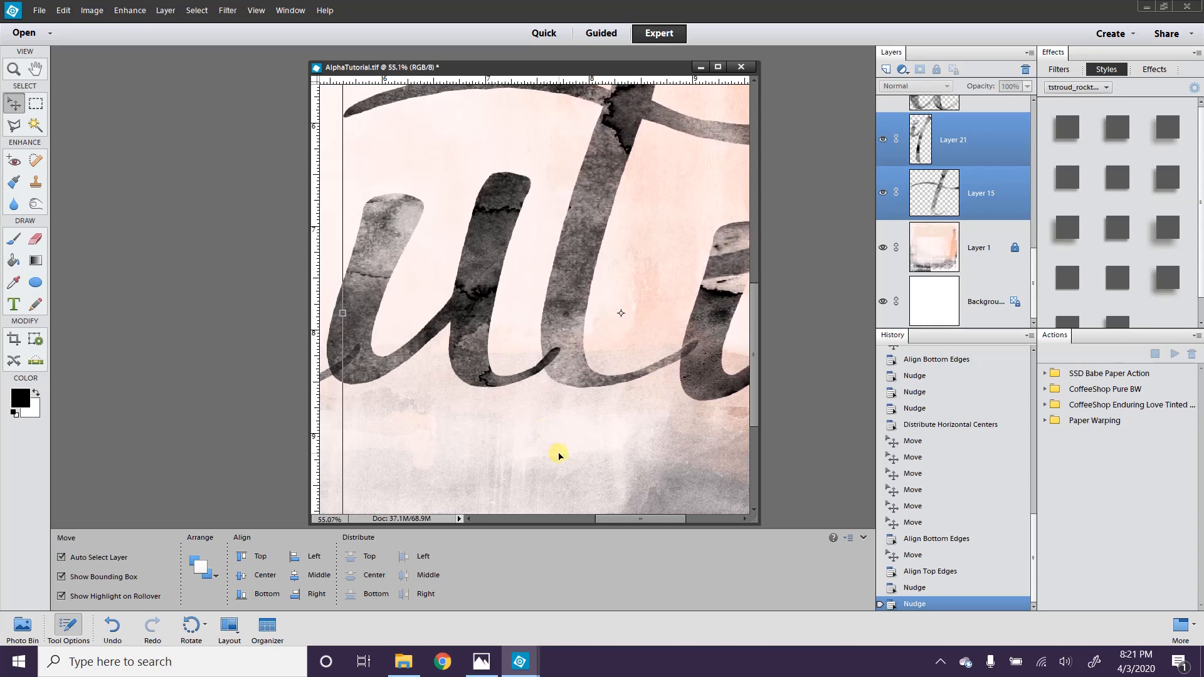
click(557, 451)
key(ctrl+0)
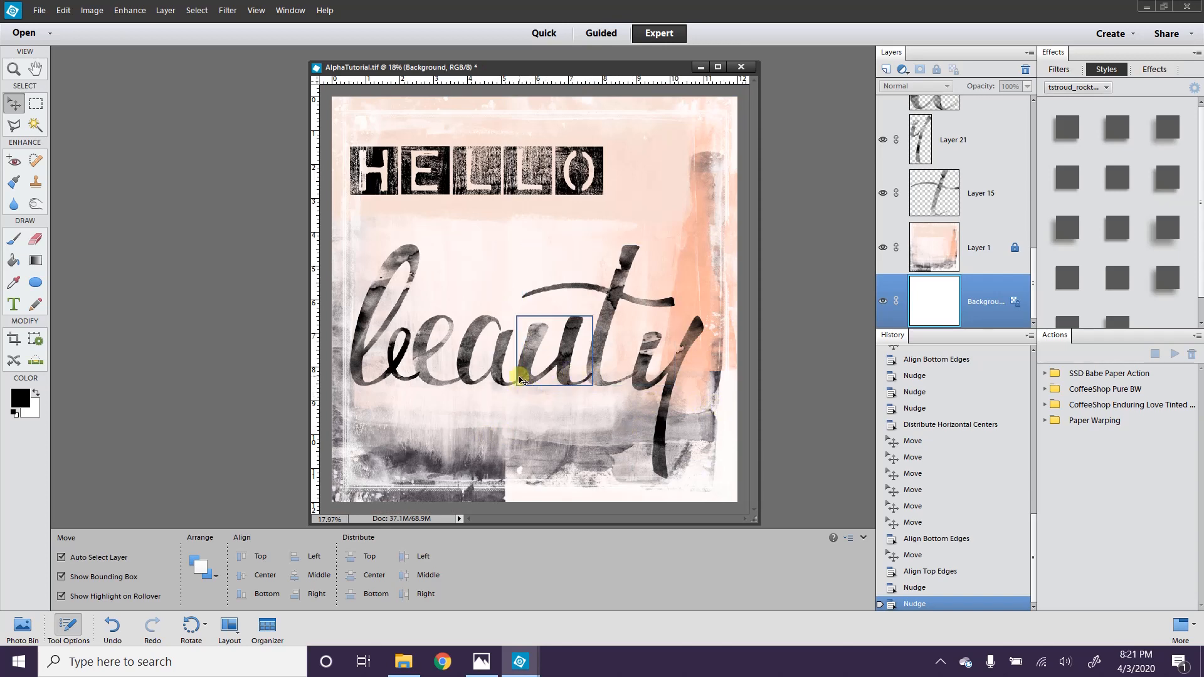
Step: Nudge the b of beauty a few pixels left, then deselect it
scroll(528, 387, up, 5)
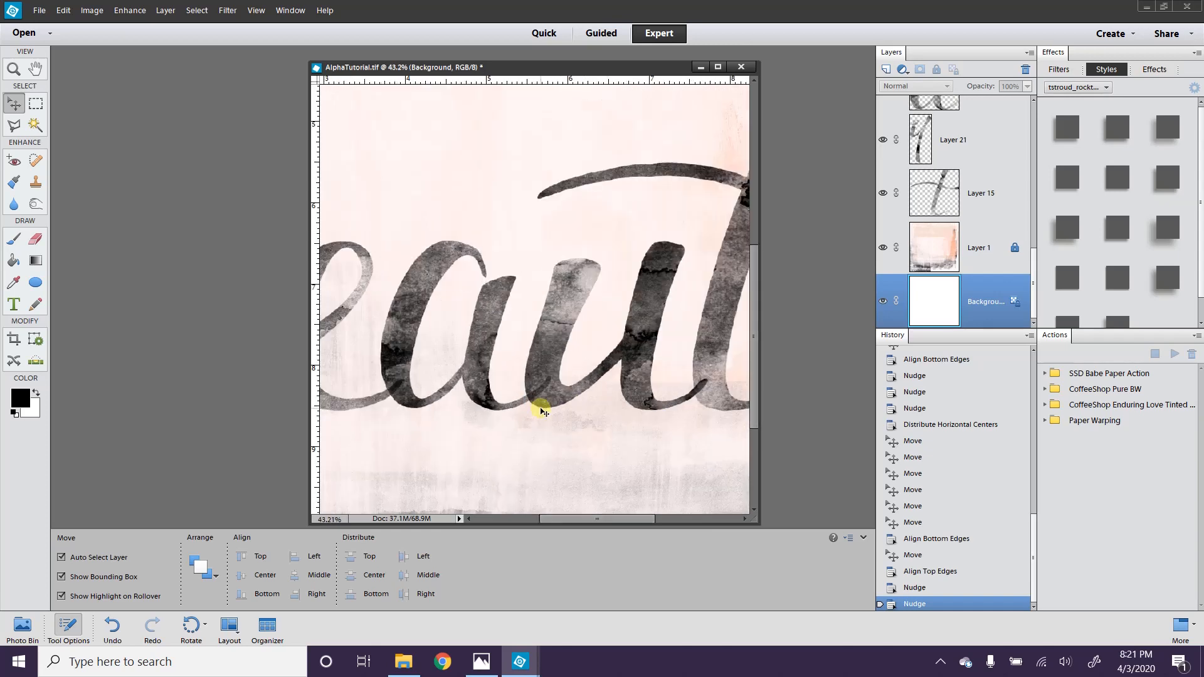
scroll(537, 408, down, 5)
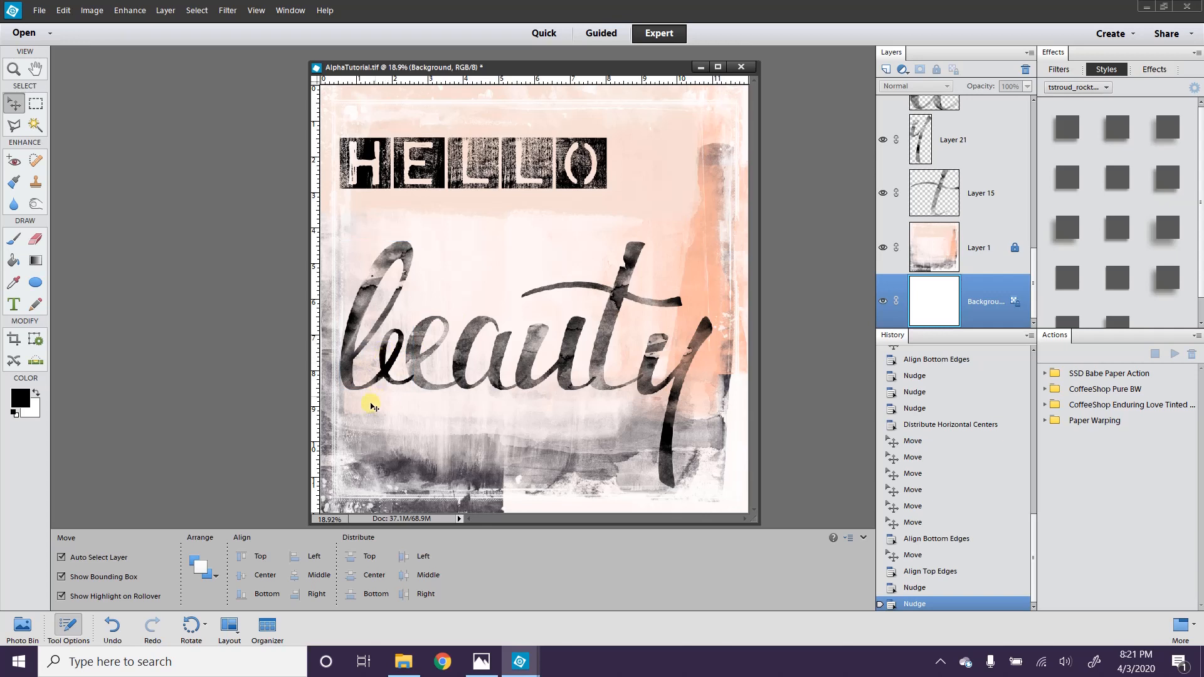
click(368, 375)
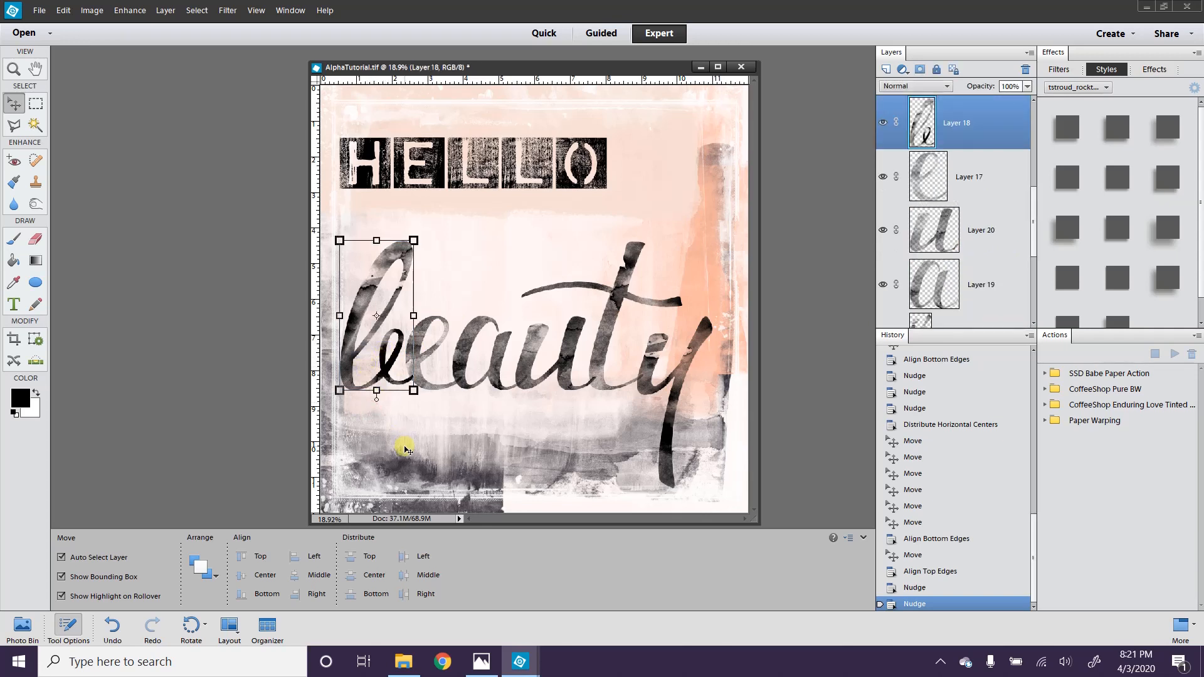
key(shift+Left)
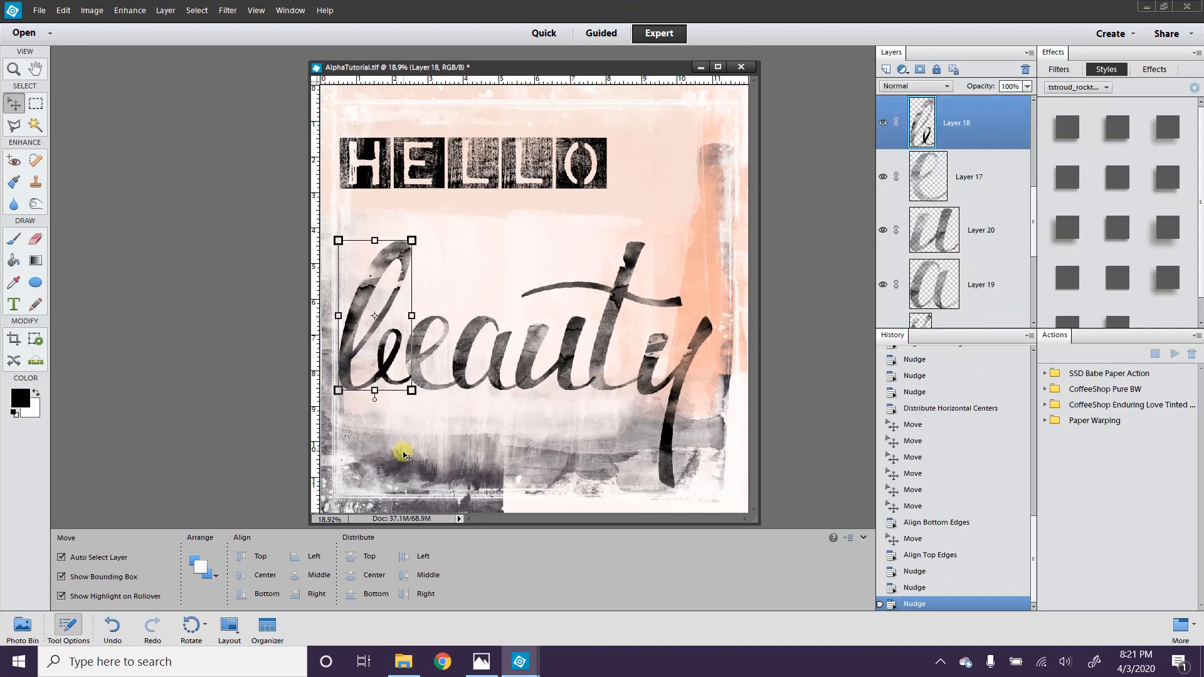
click(479, 454)
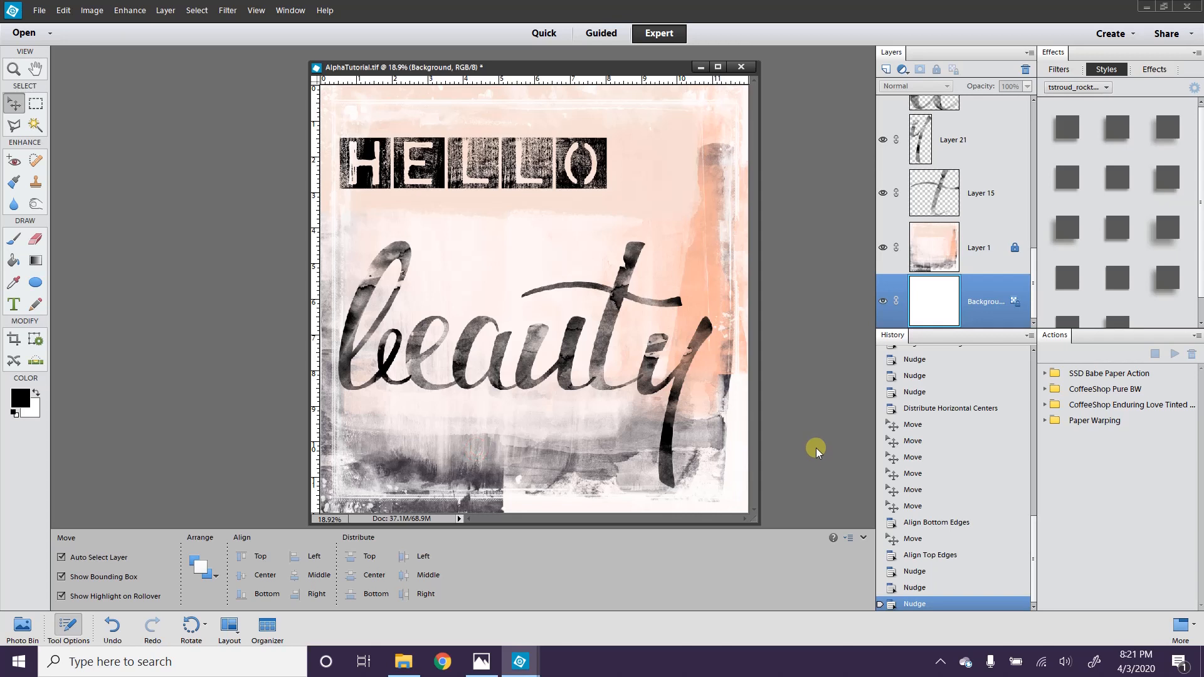